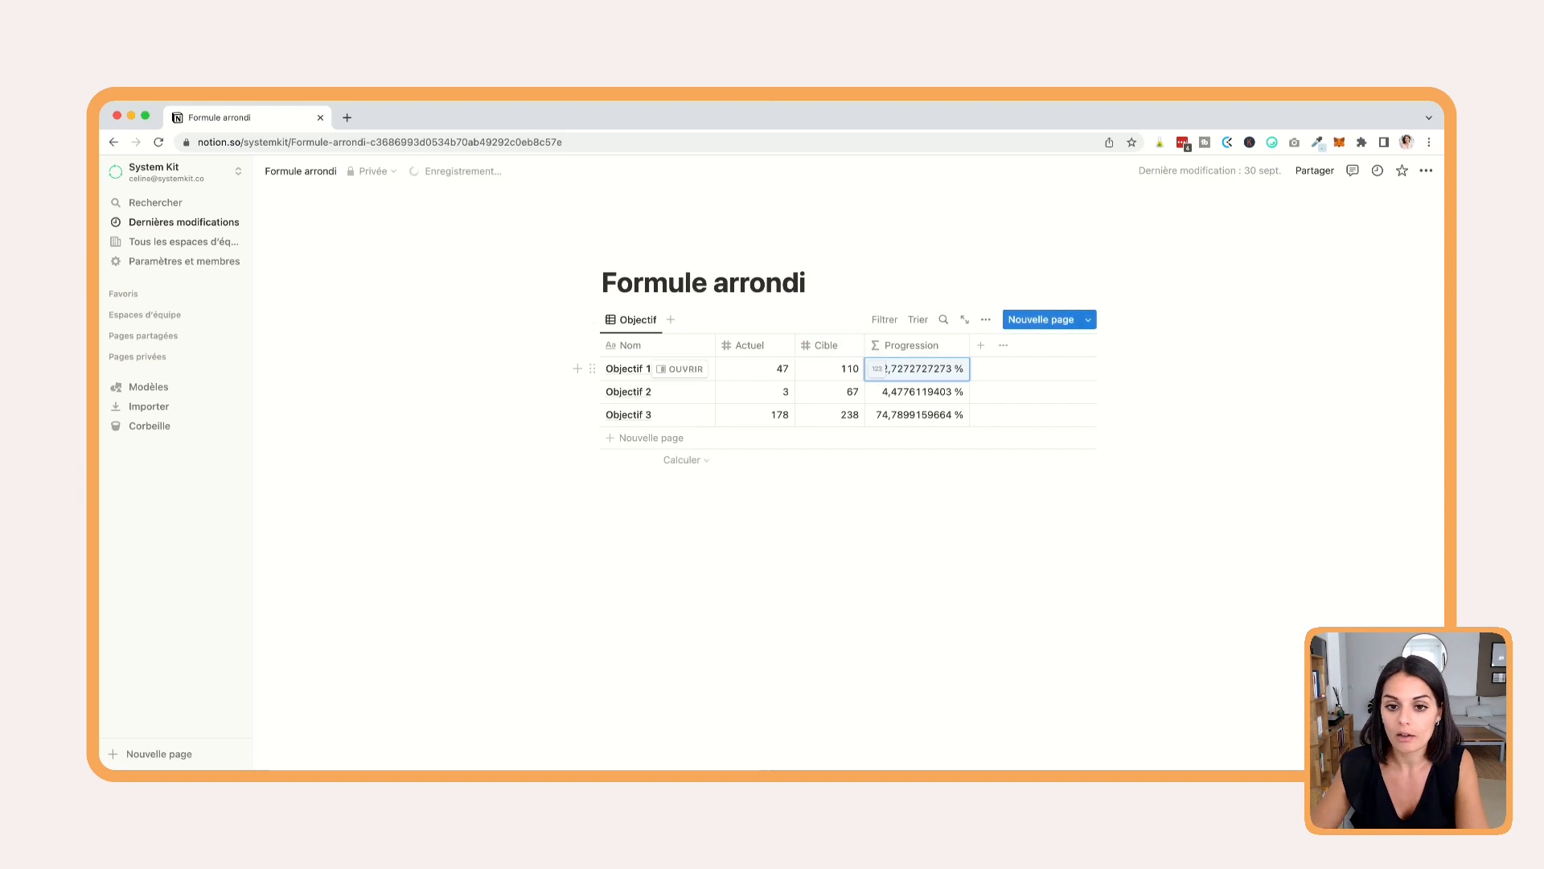
Check the Progression formula of Objectif 1 and set the Progression column's number format to Pourcentage.
click(917, 369)
key(Escape)
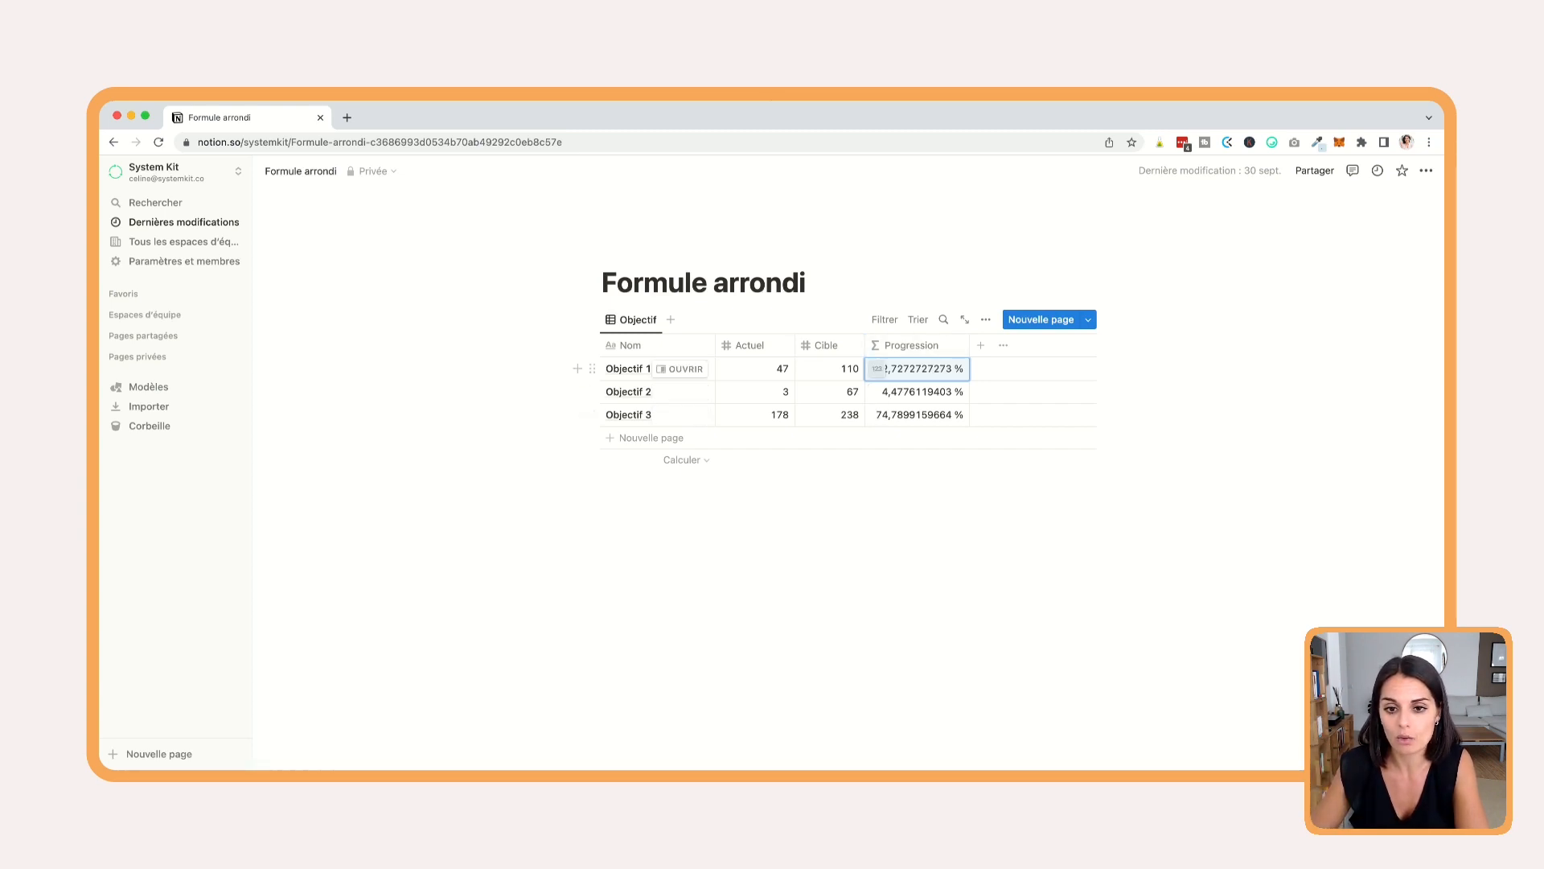
click(877, 369)
click(793, 417)
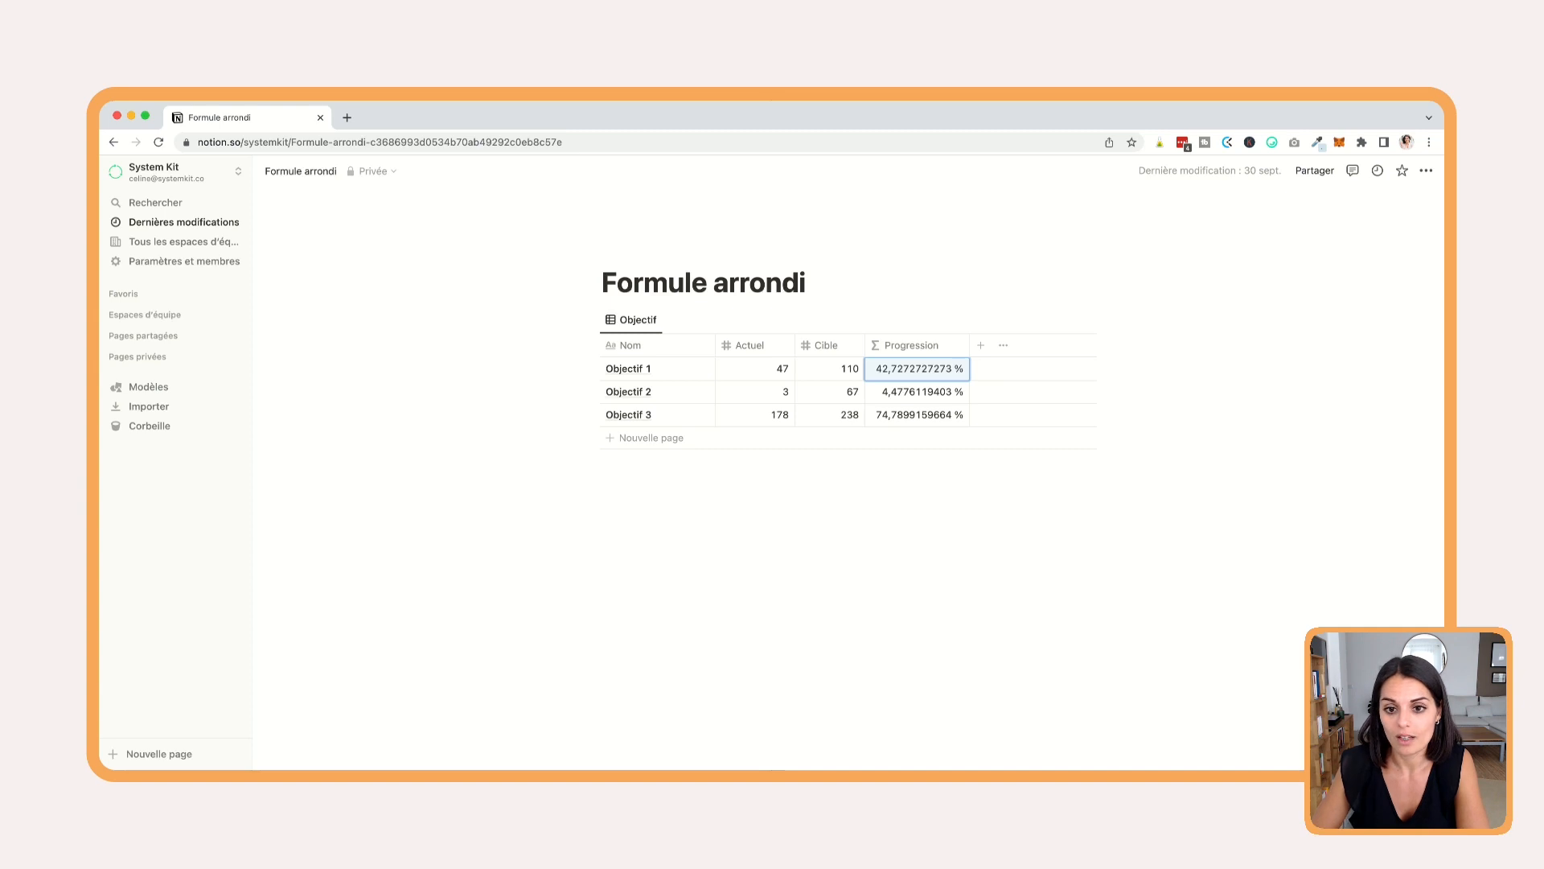
Show the hidden Round property in the Objectif table and open its formula for Objectif 1 to read it.
click(985, 319)
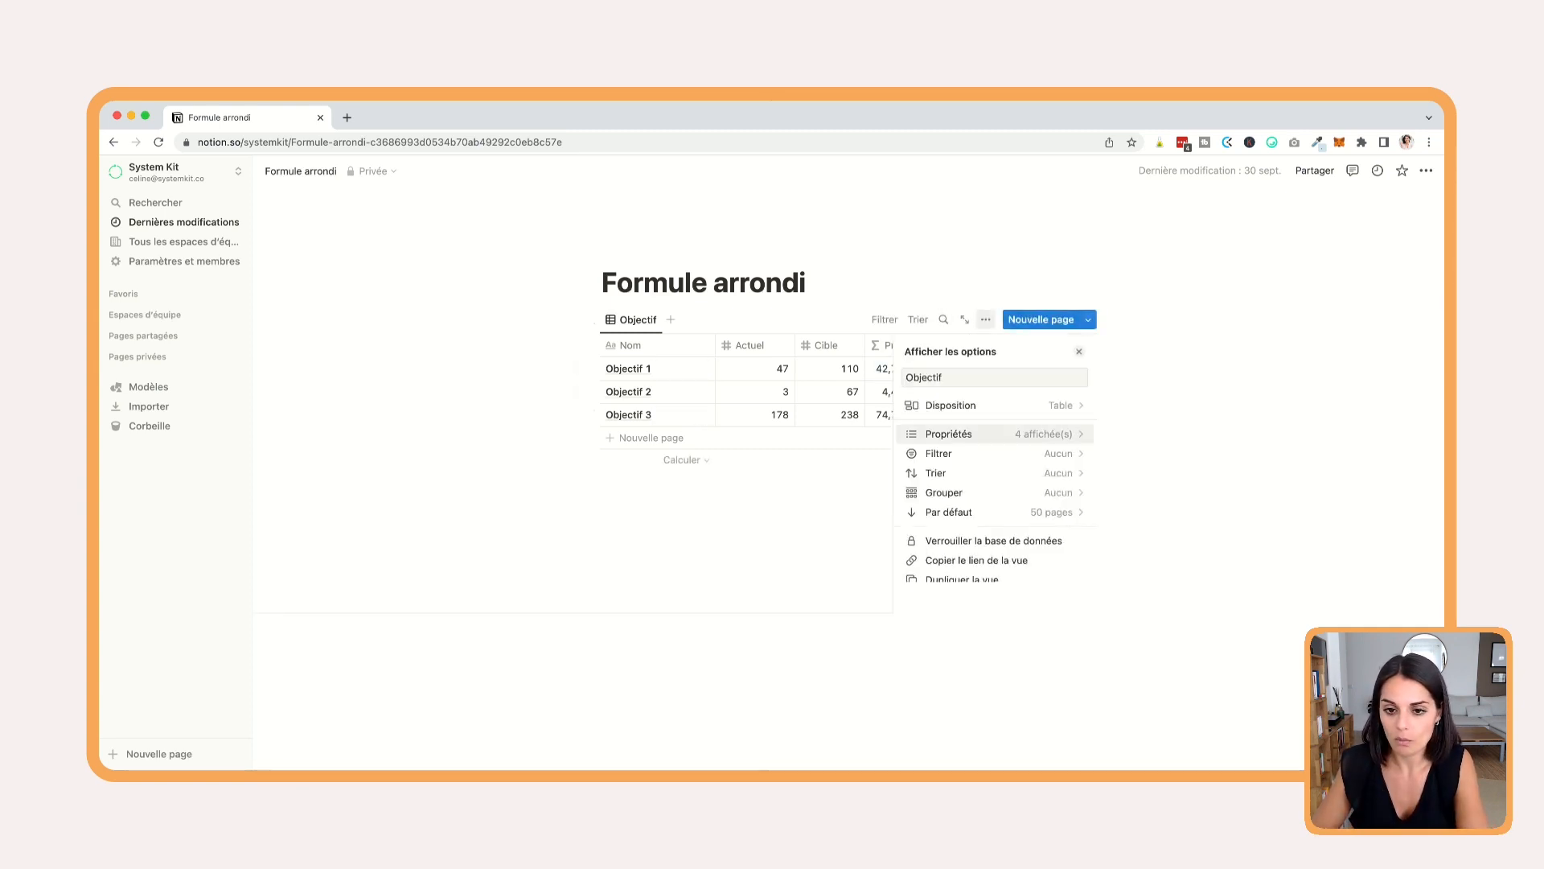
click(949, 434)
scroll(993, 466, down, 3)
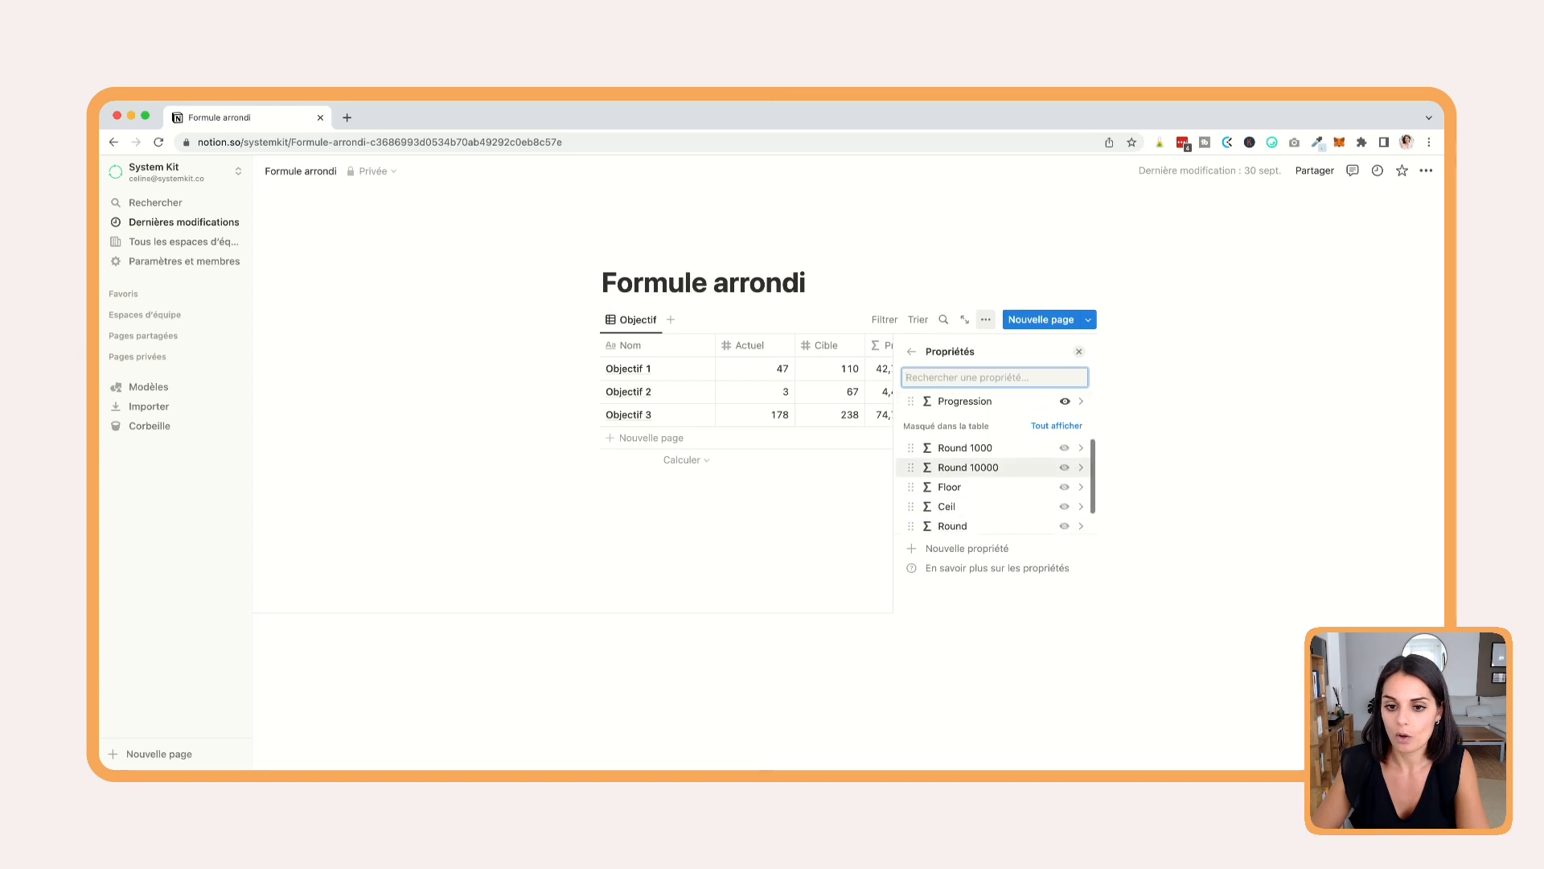
scroll(993, 467, down, 1)
click(1066, 492)
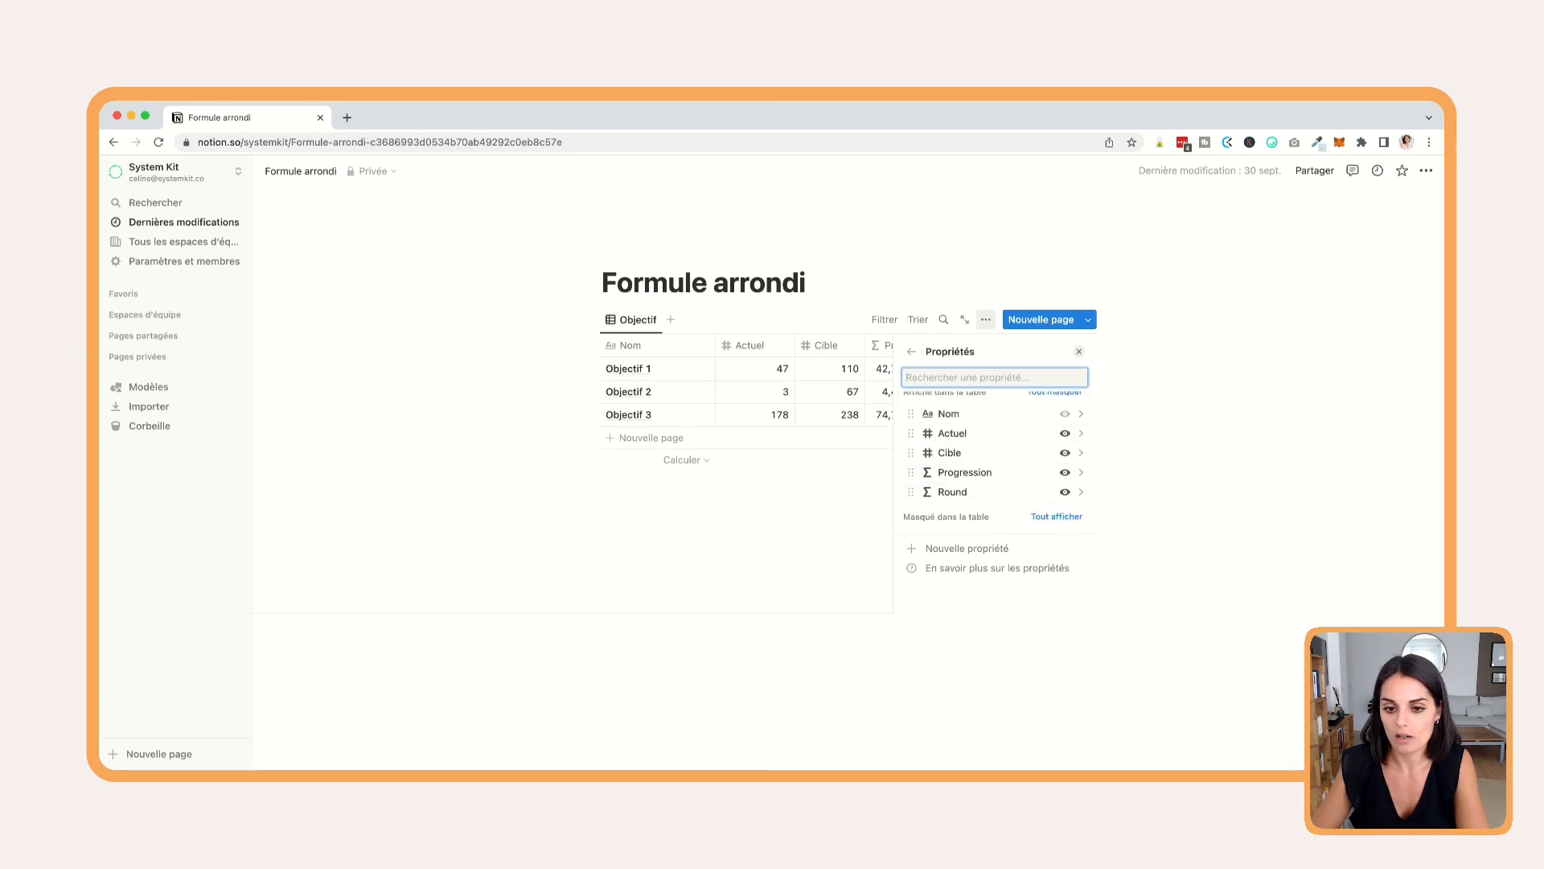
click(1171, 450)
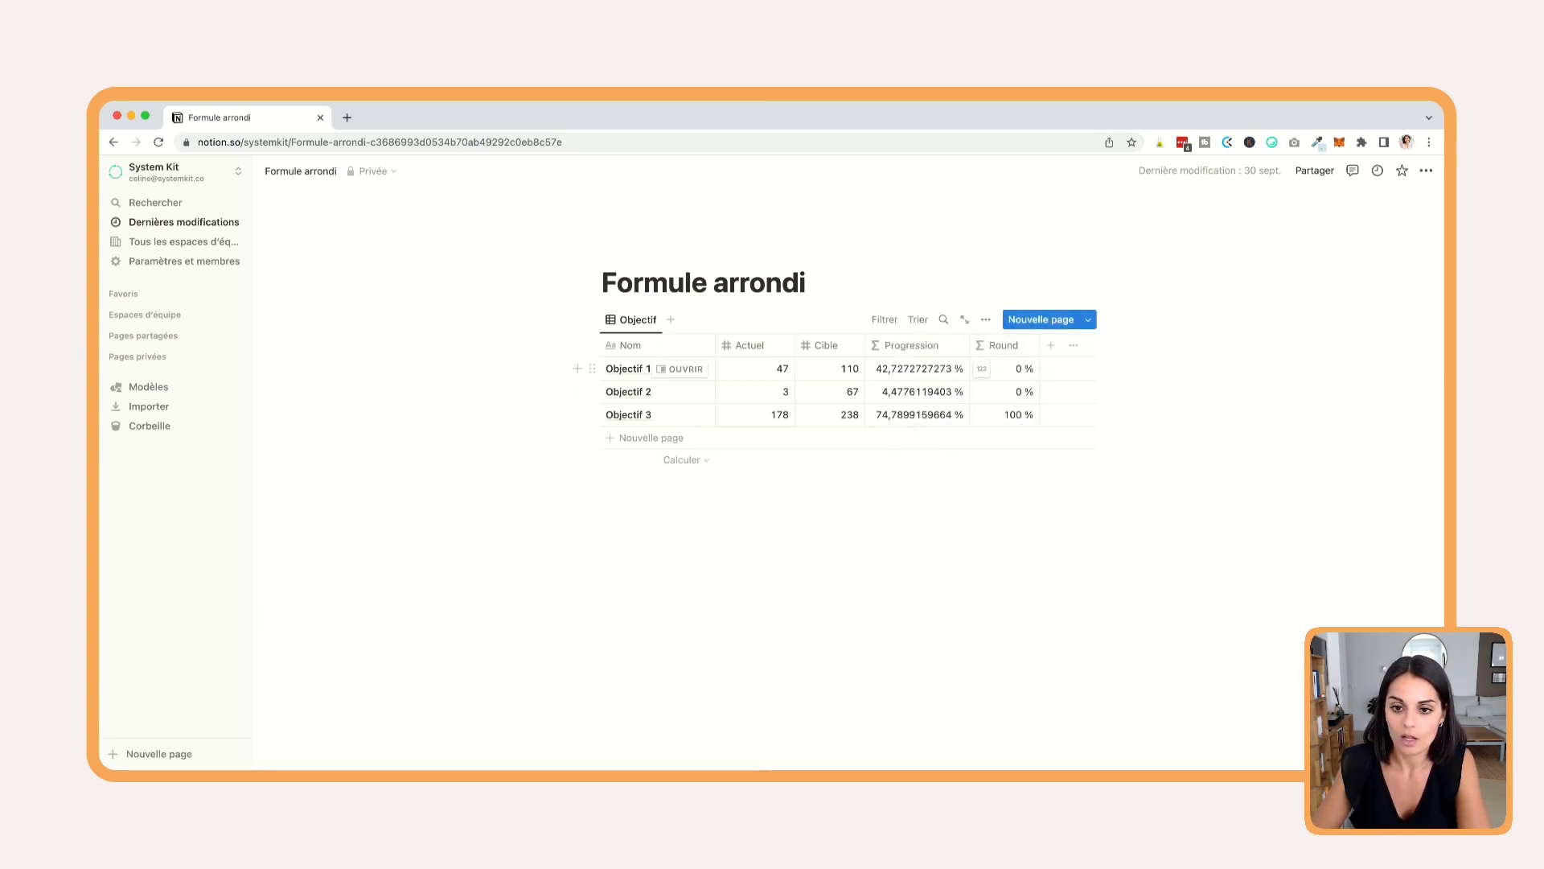
click(1004, 369)
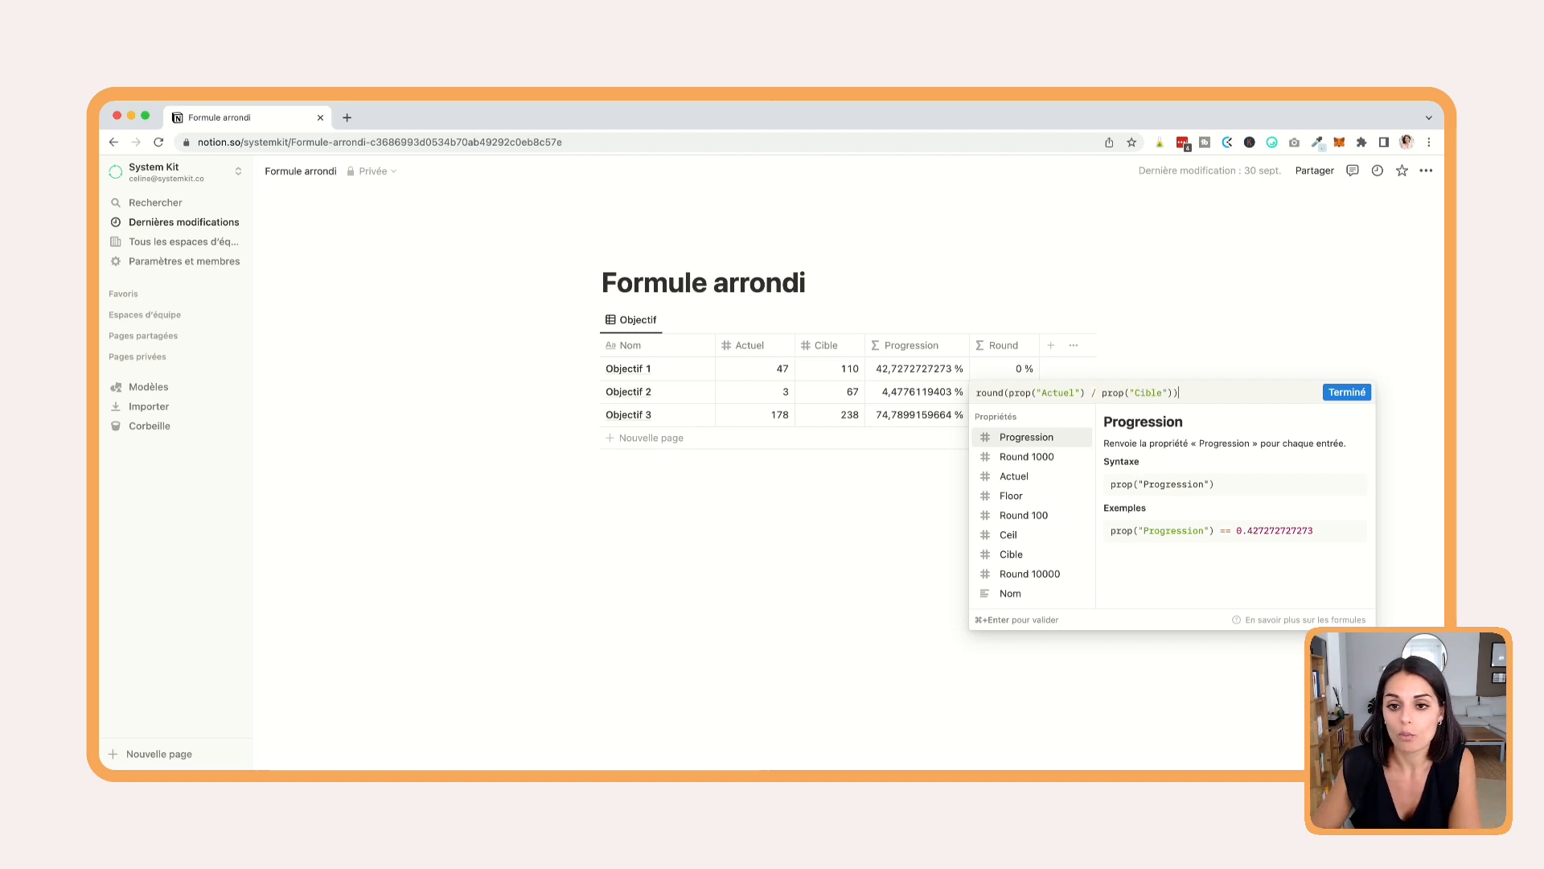
key(super+Return)
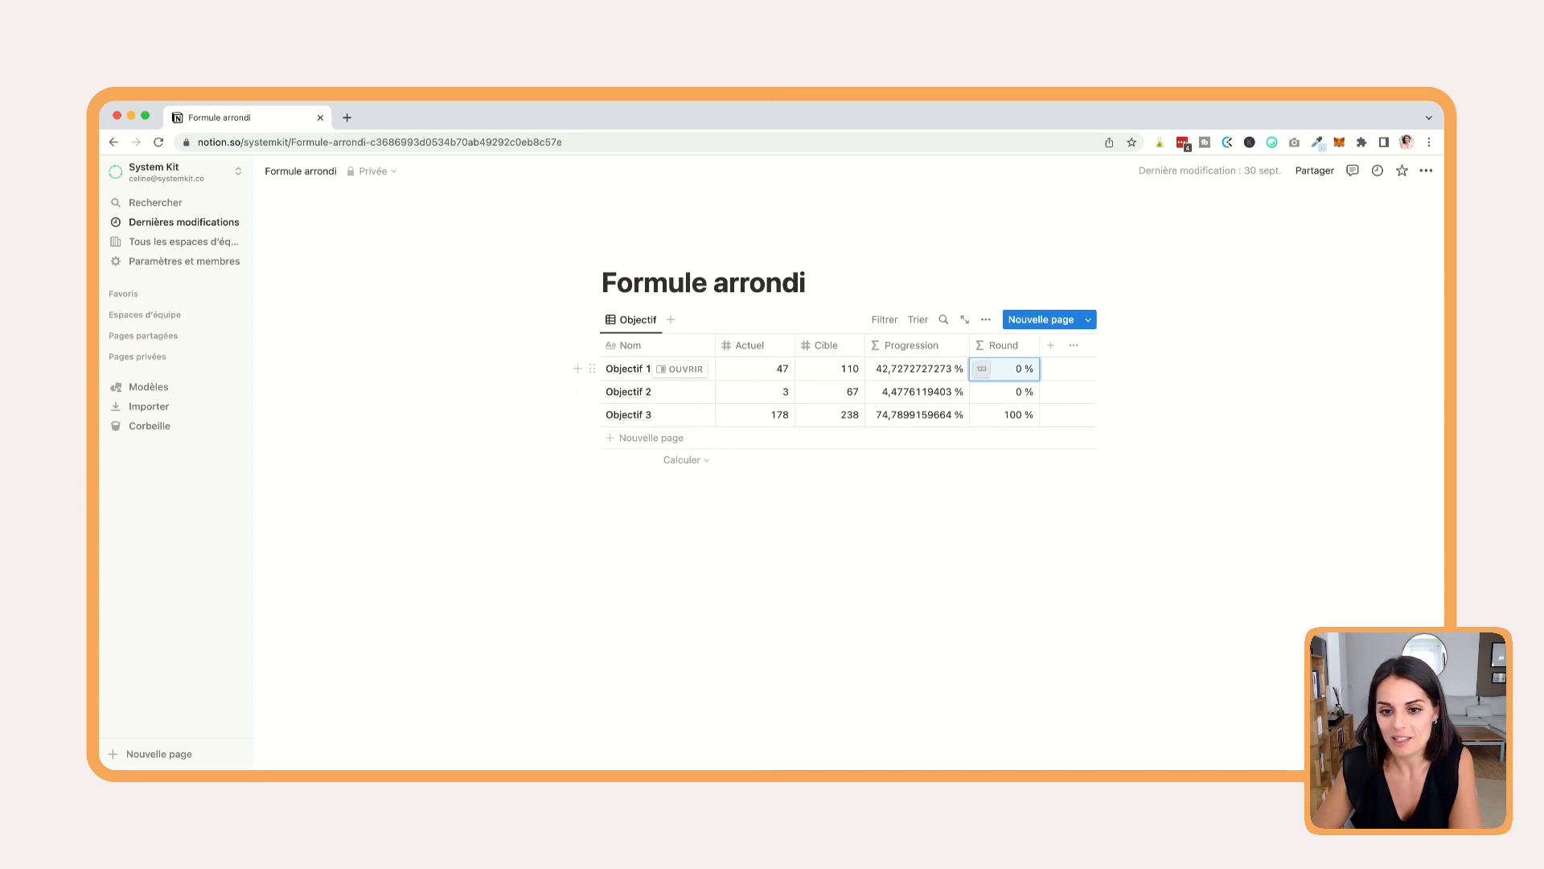
Switch the Round column's number format to Nombre and back to Pourcentage.
click(983, 368)
click(885, 375)
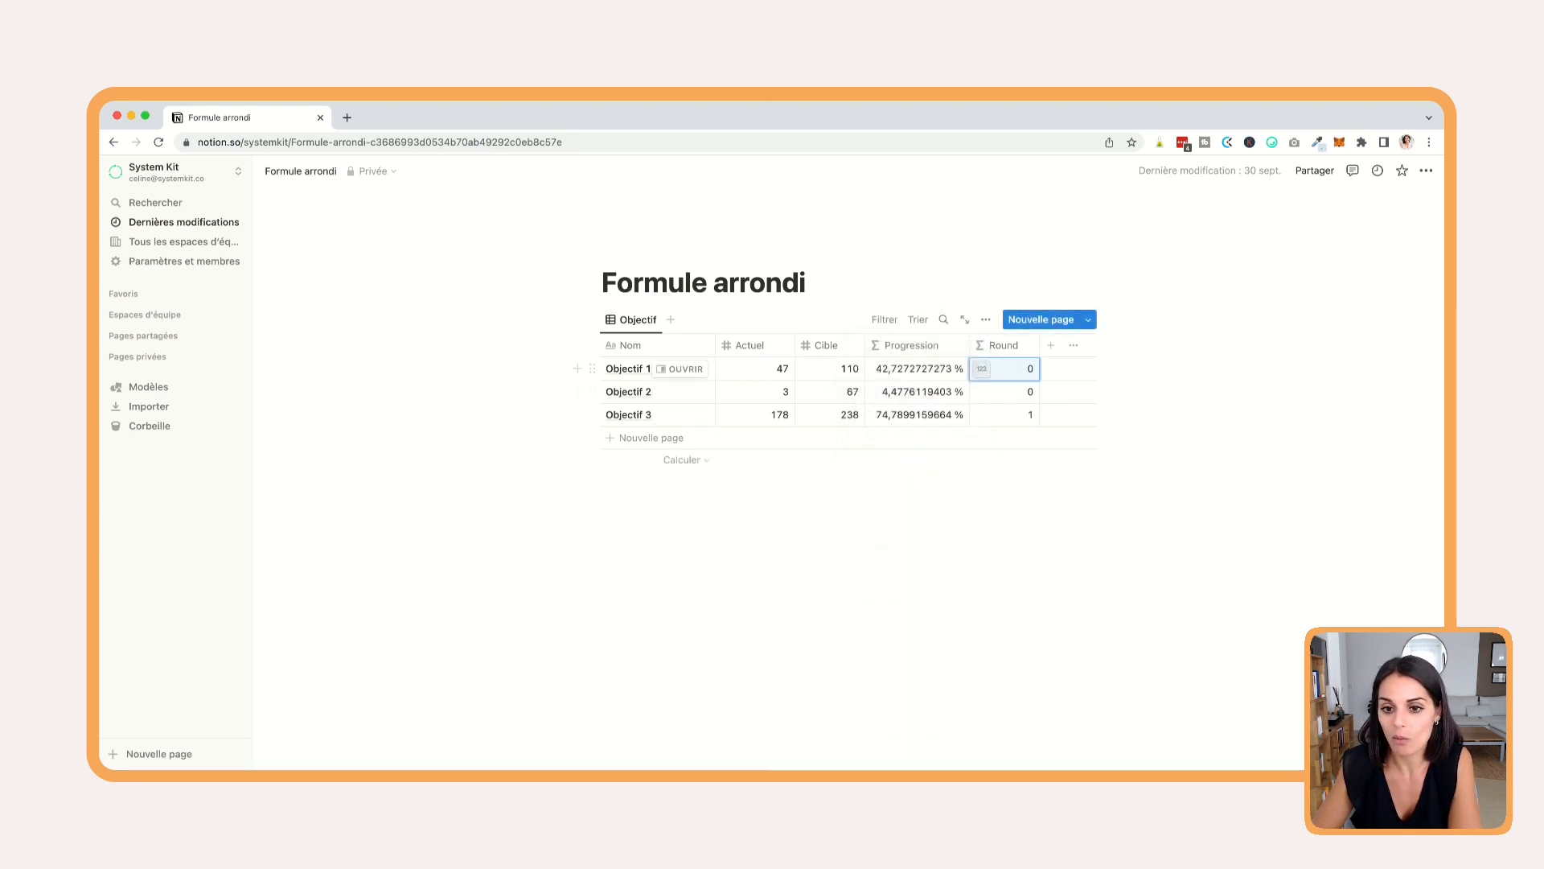
click(982, 369)
click(890, 418)
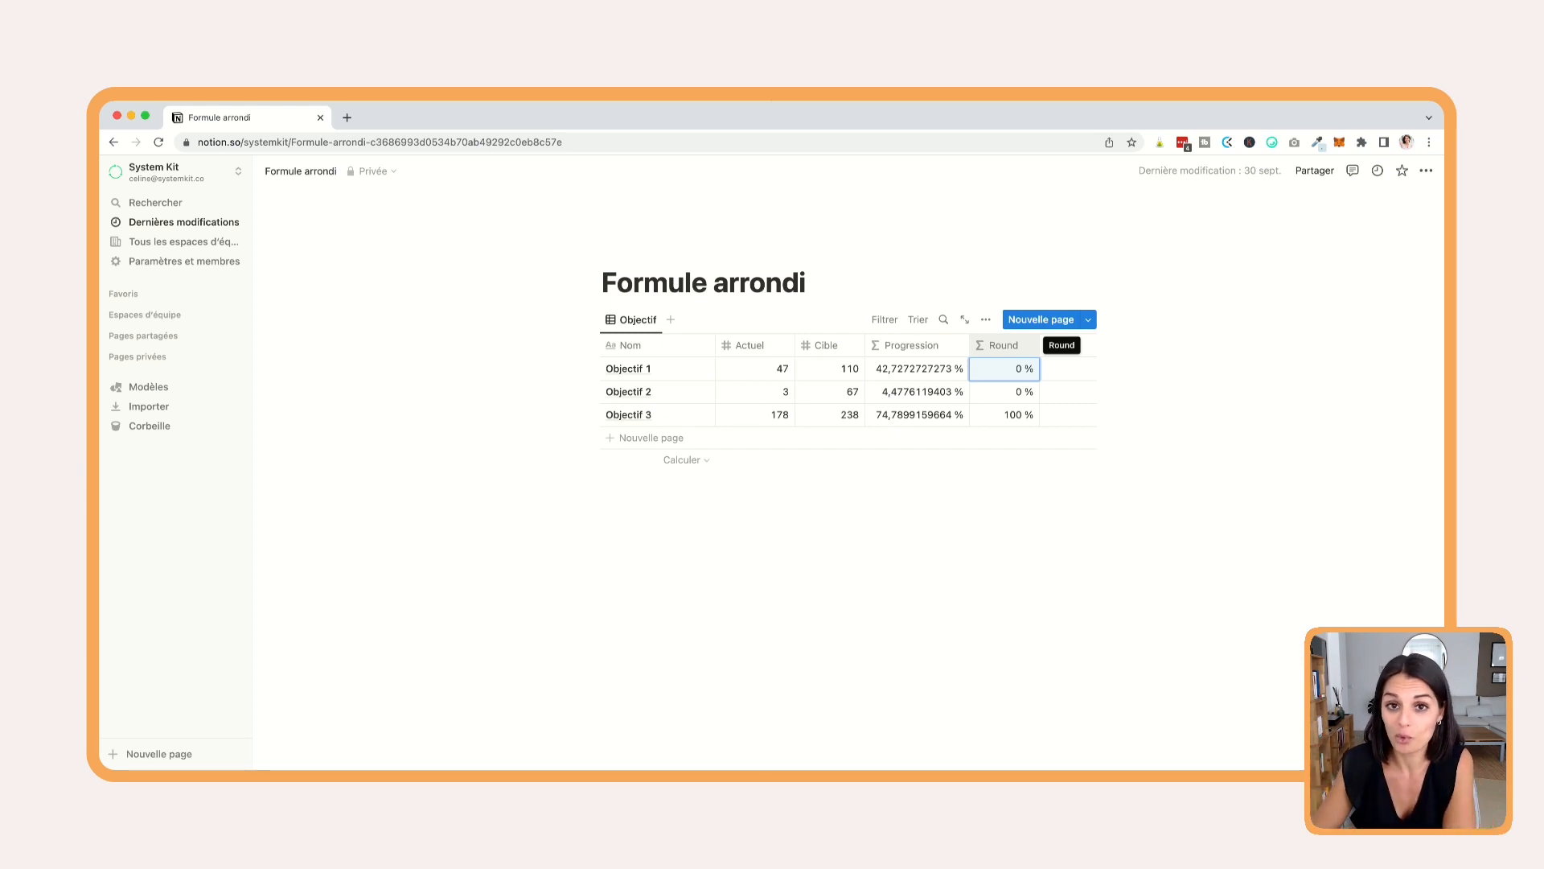
Show the hidden Round 100 property in the Objectif table and examine its formula for Objectif 1.
click(985, 319)
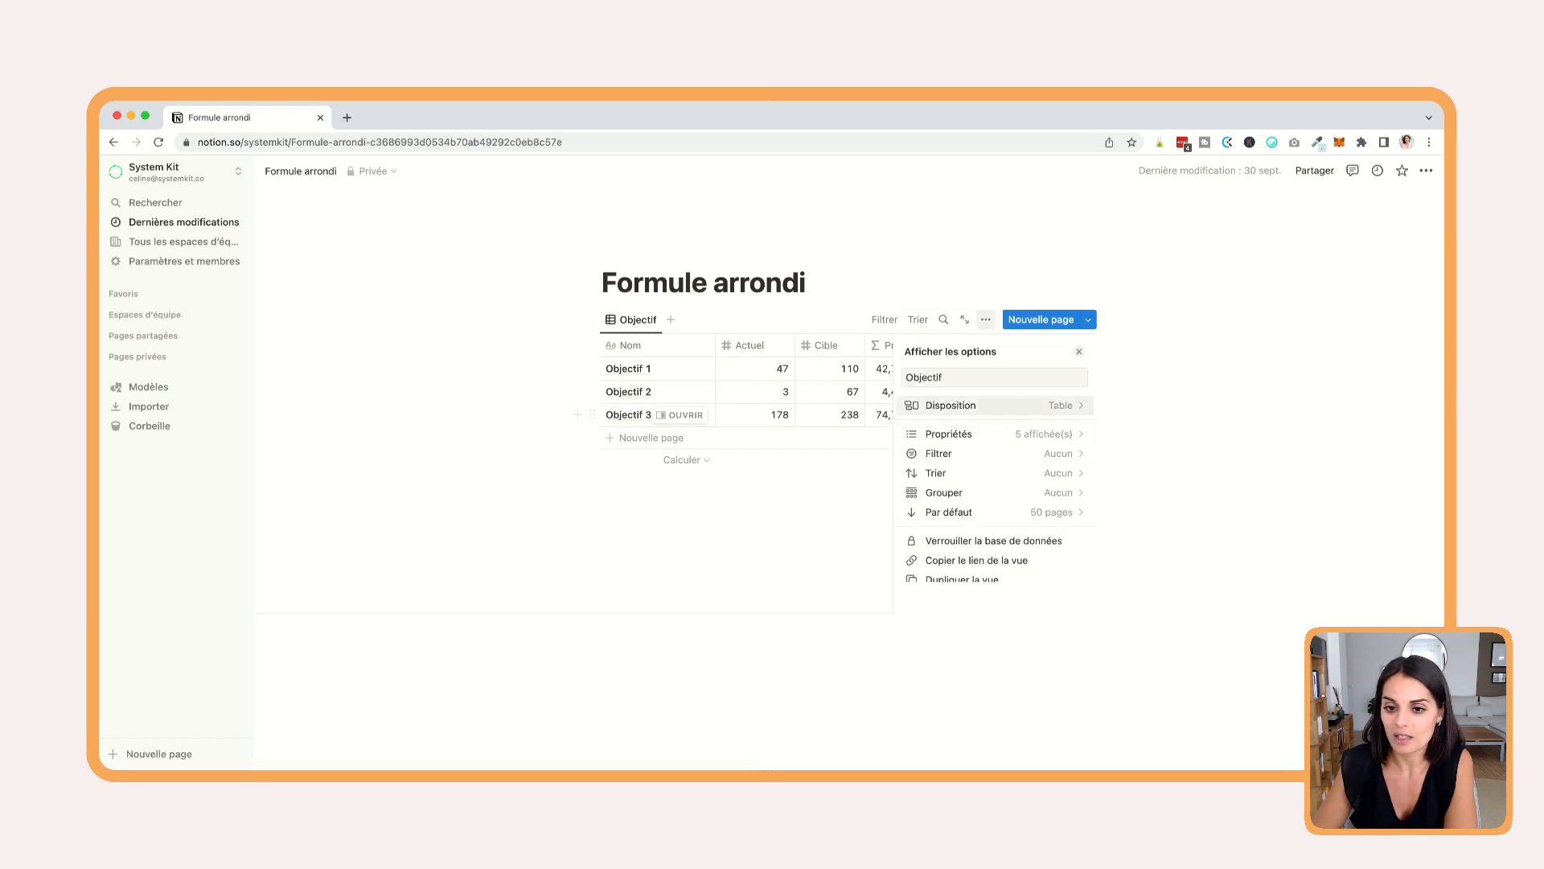
click(957, 434)
scroll(989, 479, down, 2)
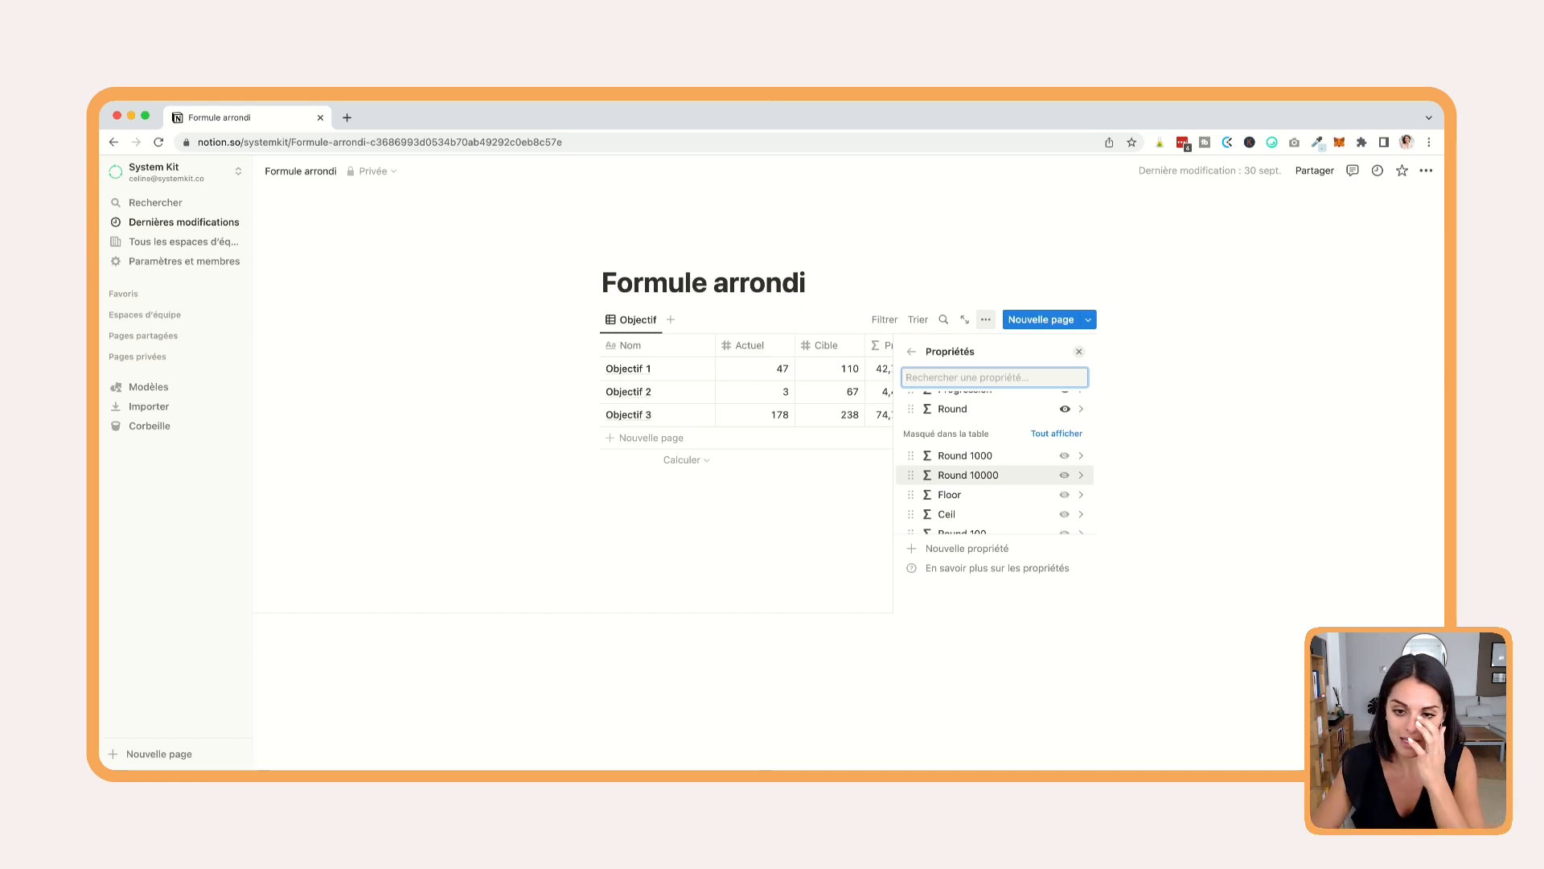
scroll(989, 474, down, 1)
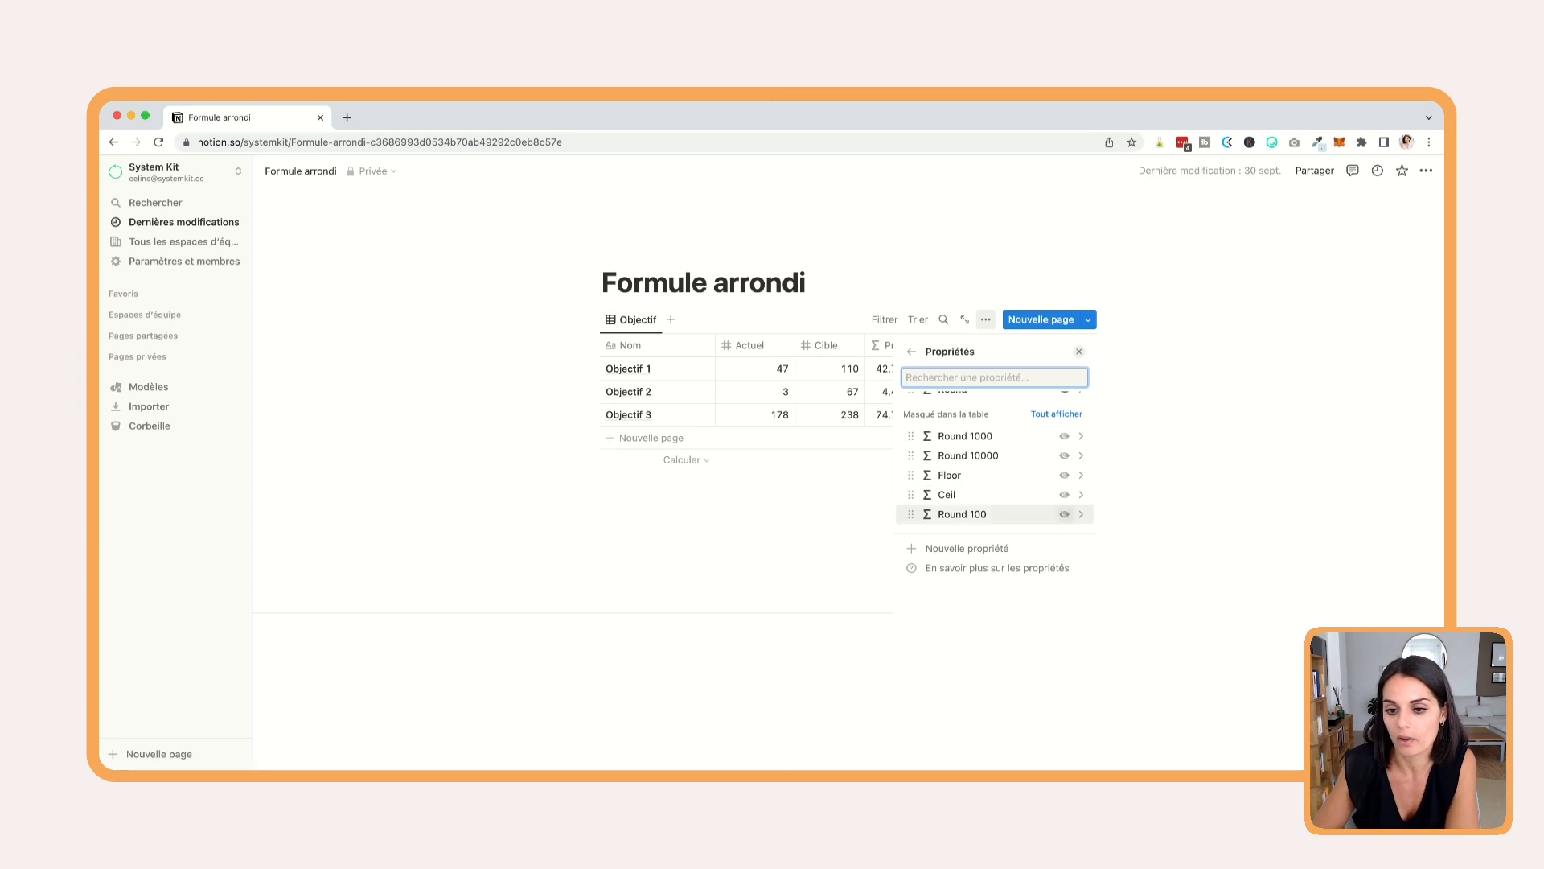
click(1065, 514)
click(836, 282)
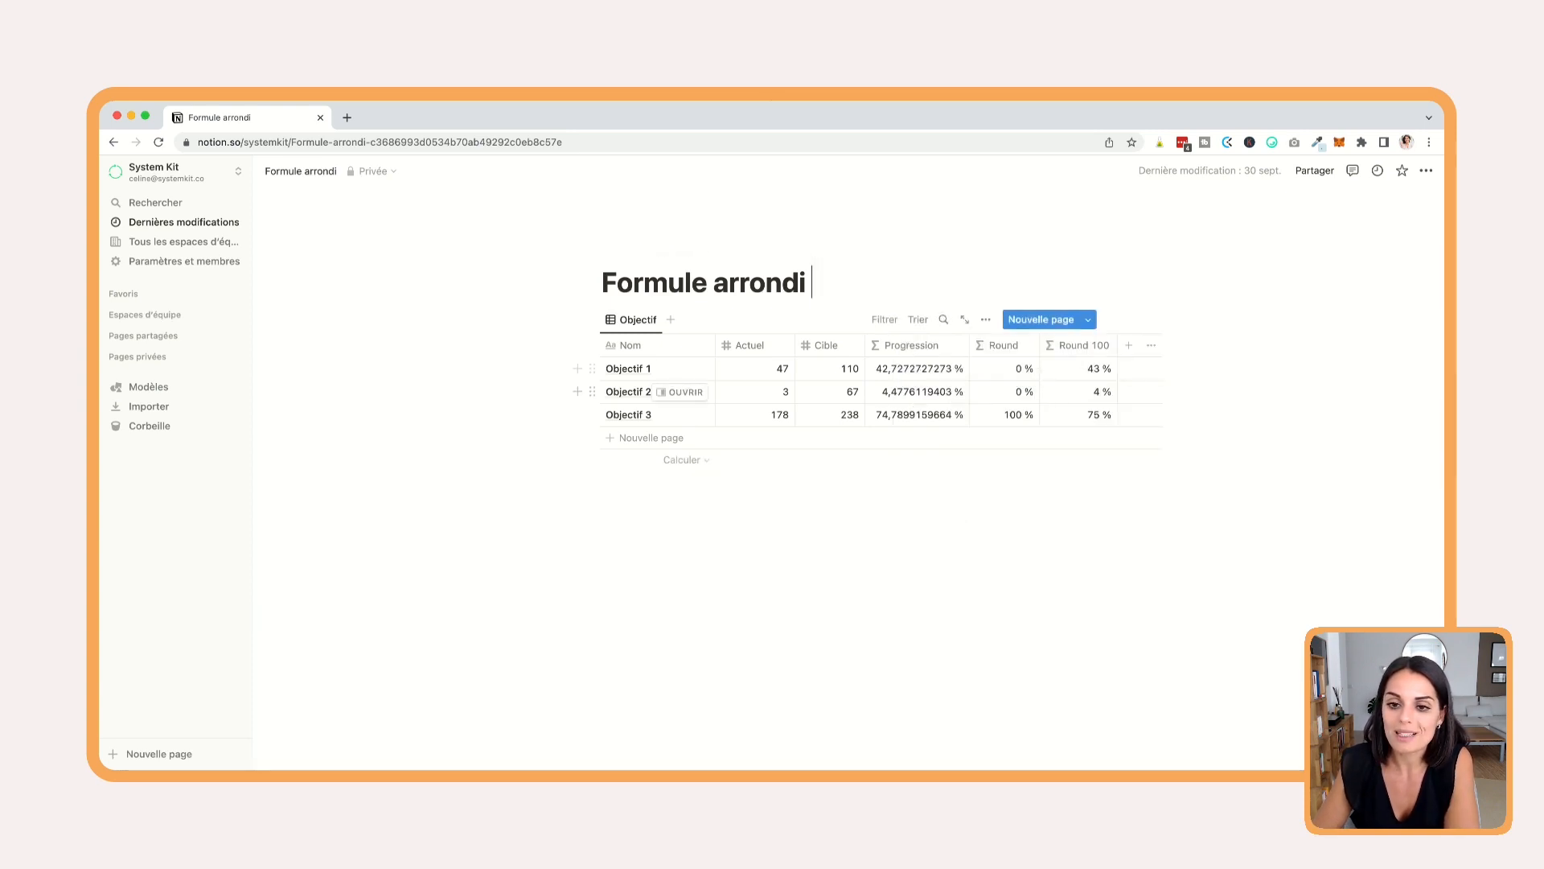
click(1082, 369)
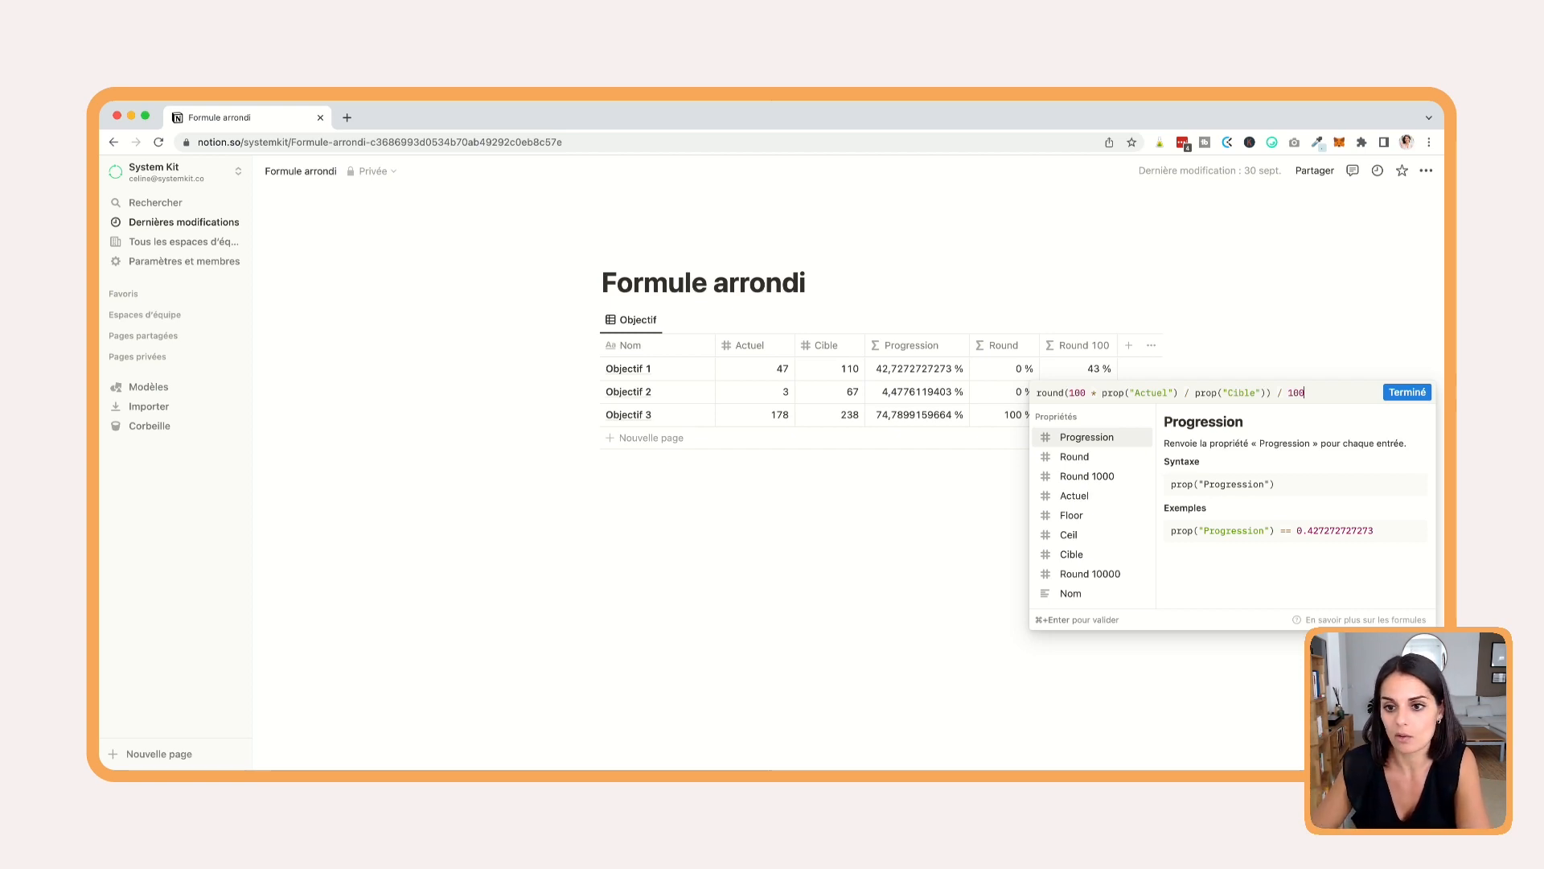
key(super+Return)
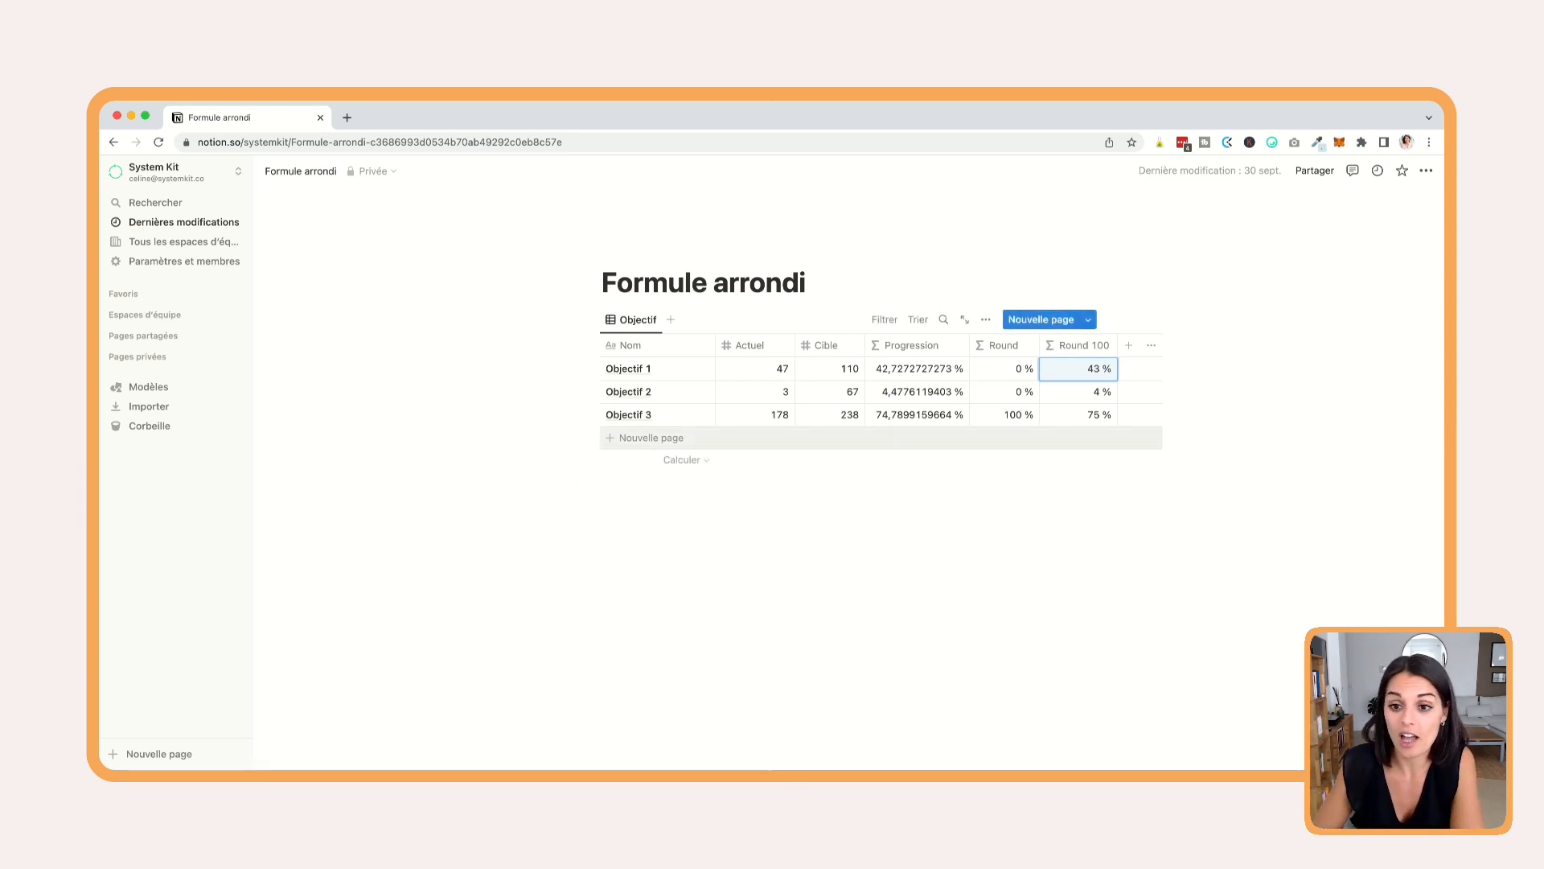
Show the hidden Round 1000 property in the Objectif table.
click(986, 319)
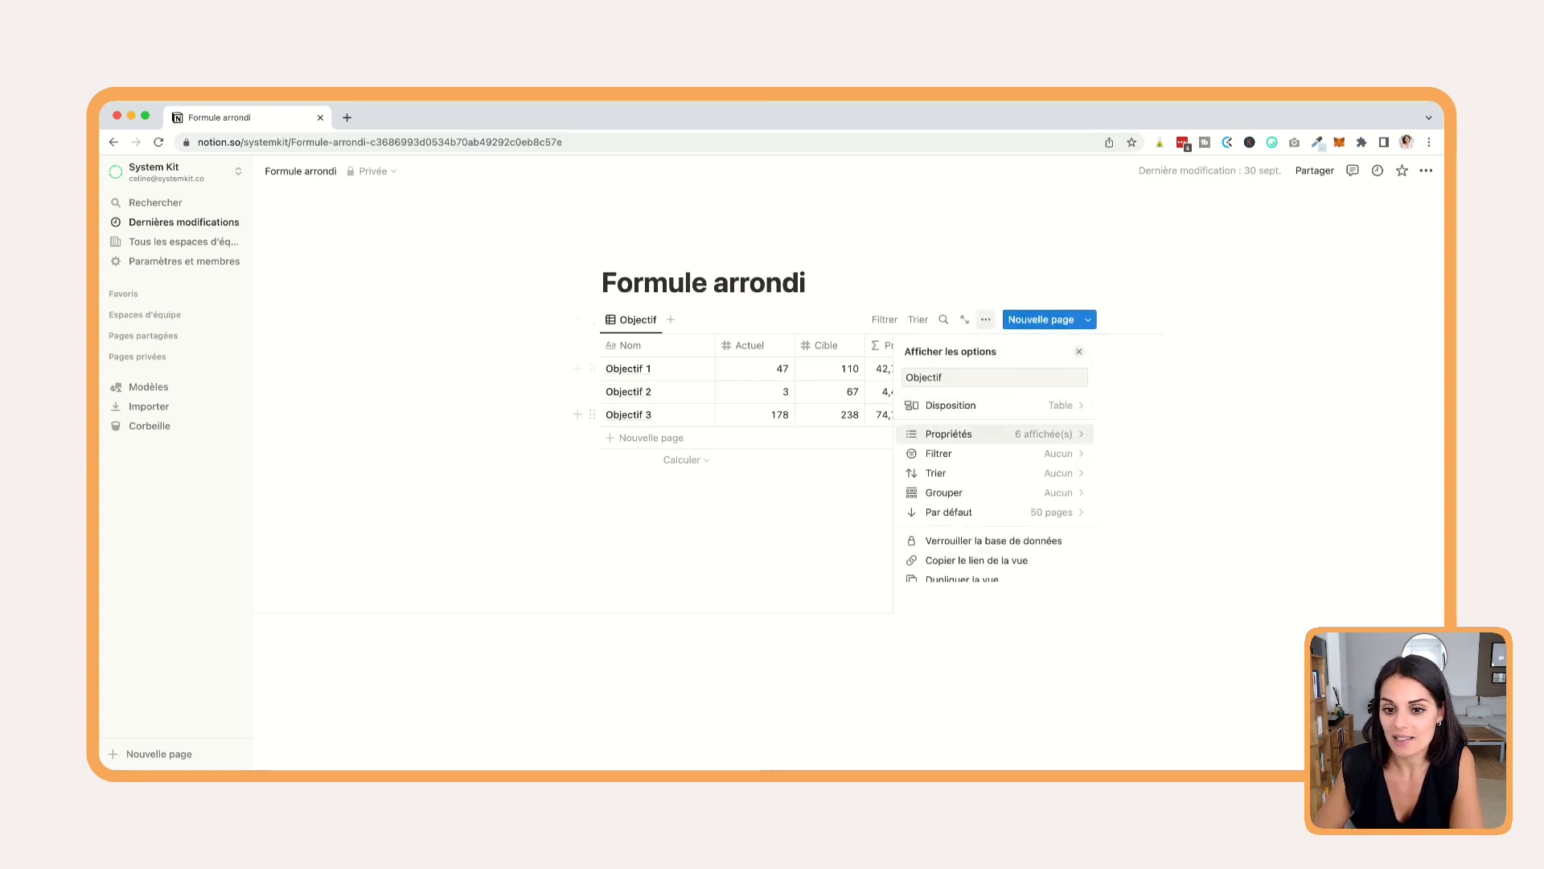
click(966, 433)
scroll(995, 469, down, 3)
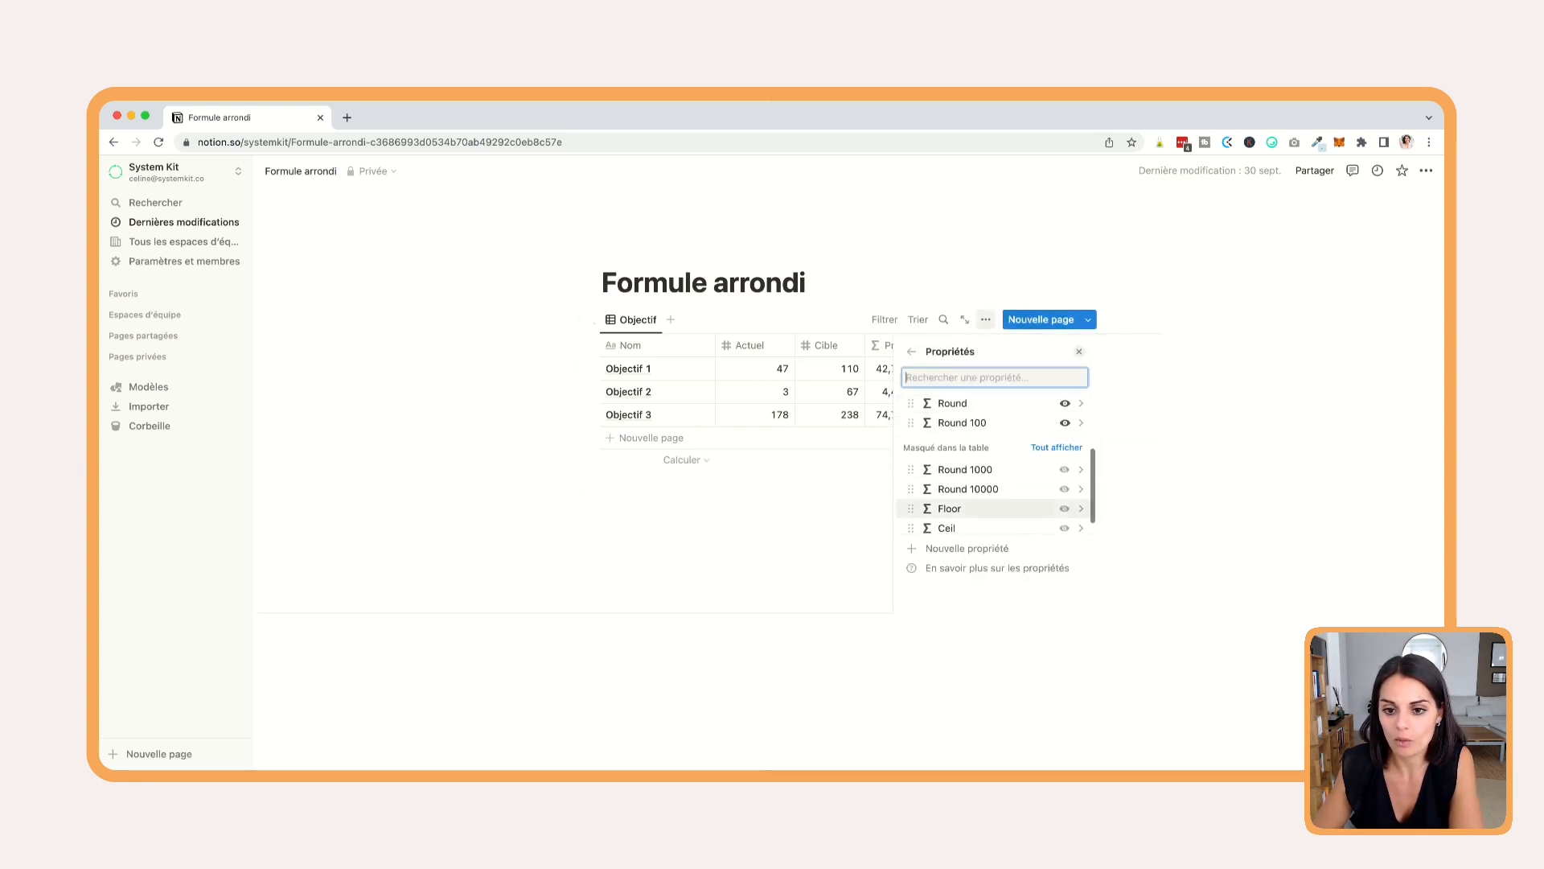
scroll(1064, 469, down, 1)
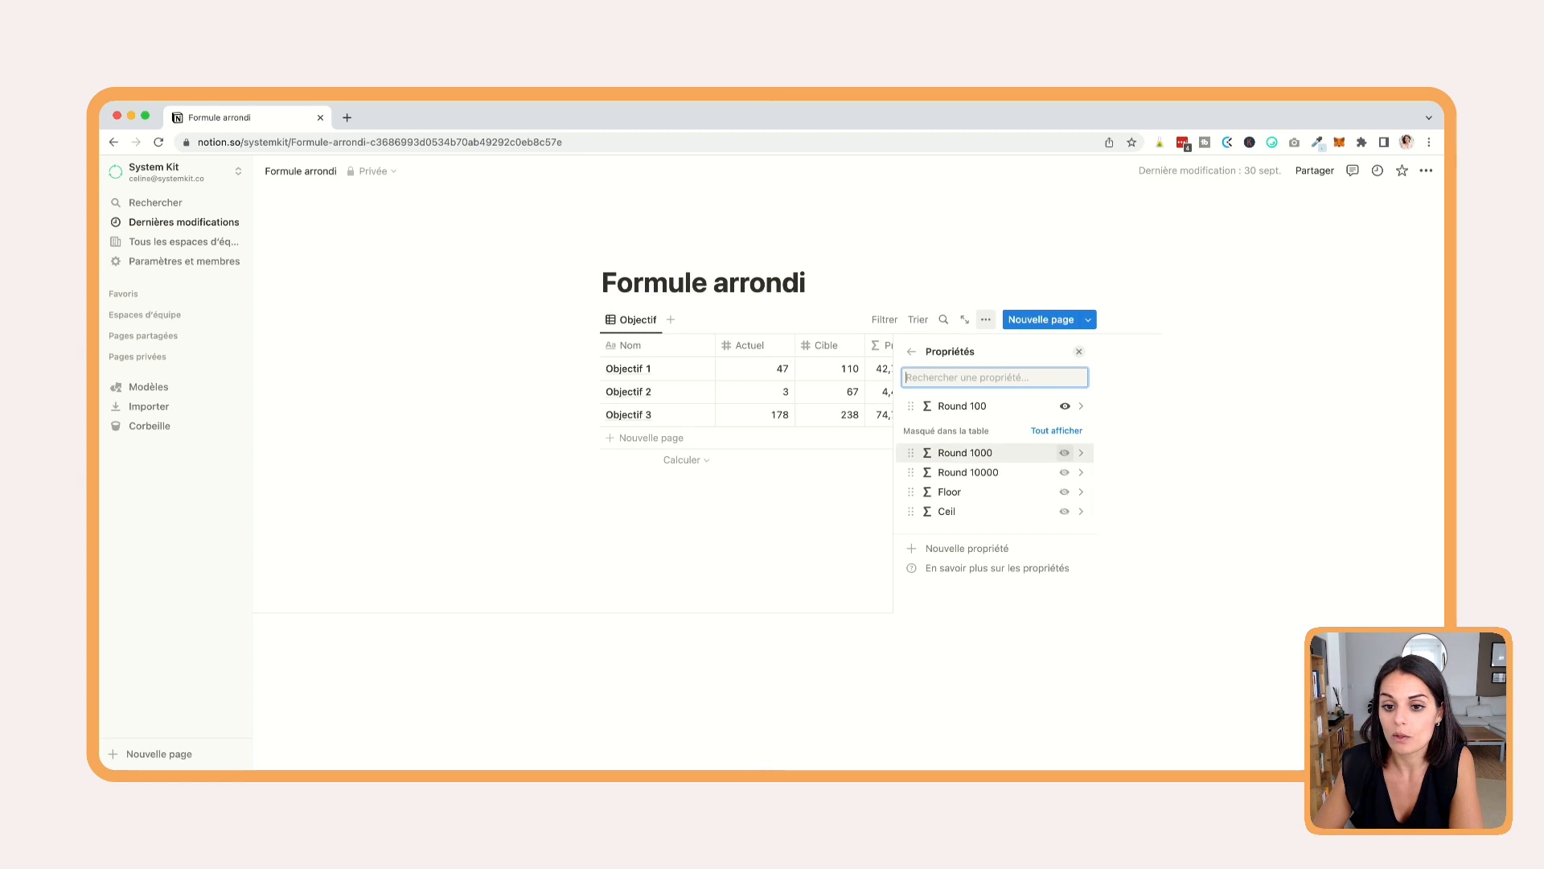
click(1065, 453)
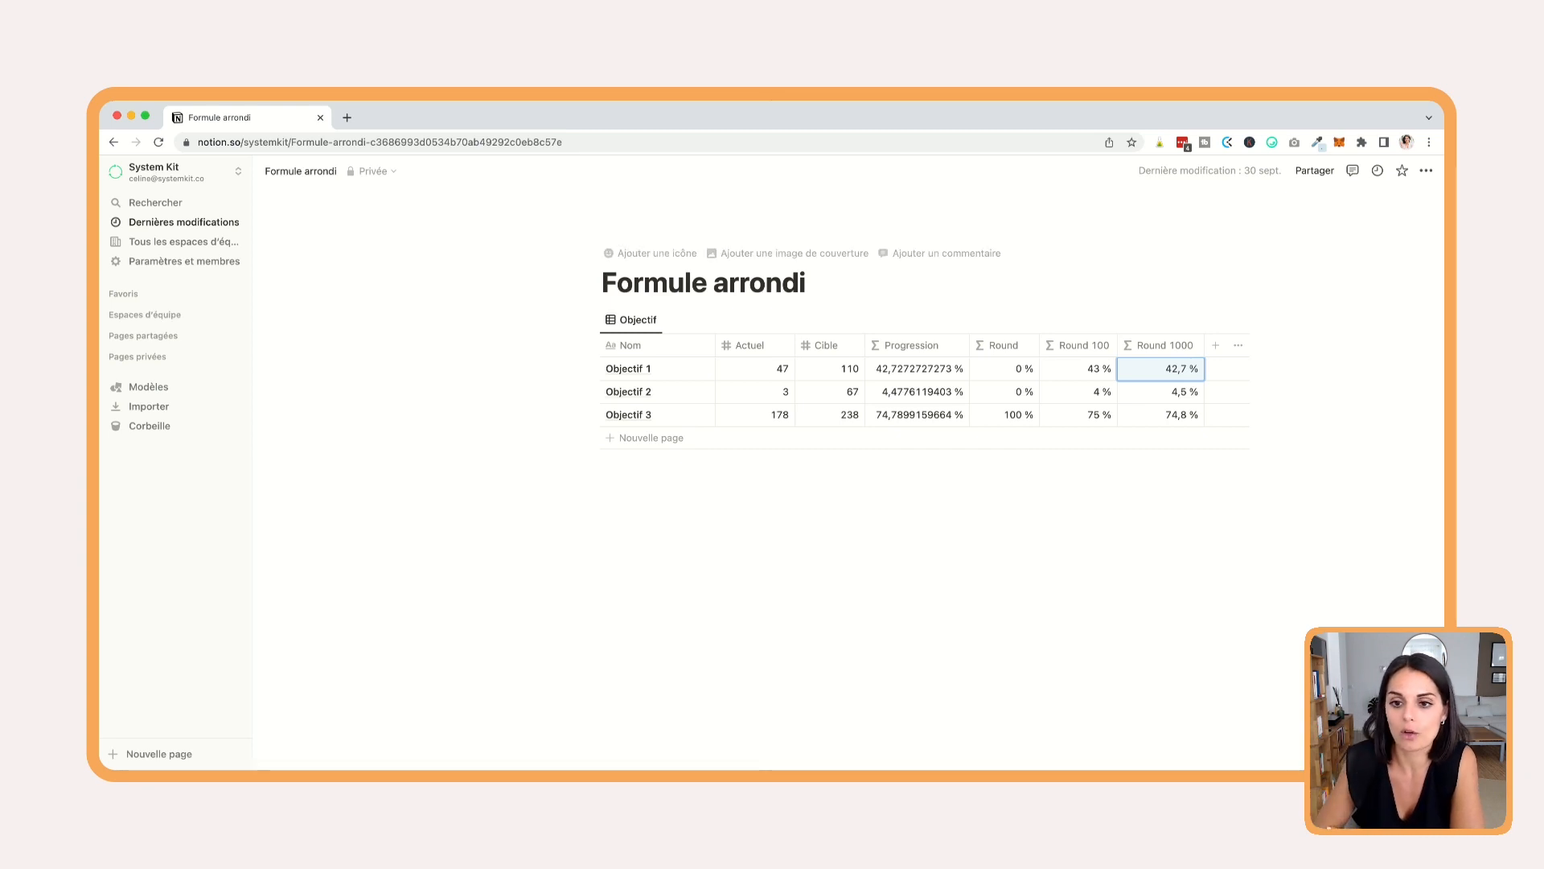
Show the hidden Round 10000 property in the Objectif table.
click(986, 319)
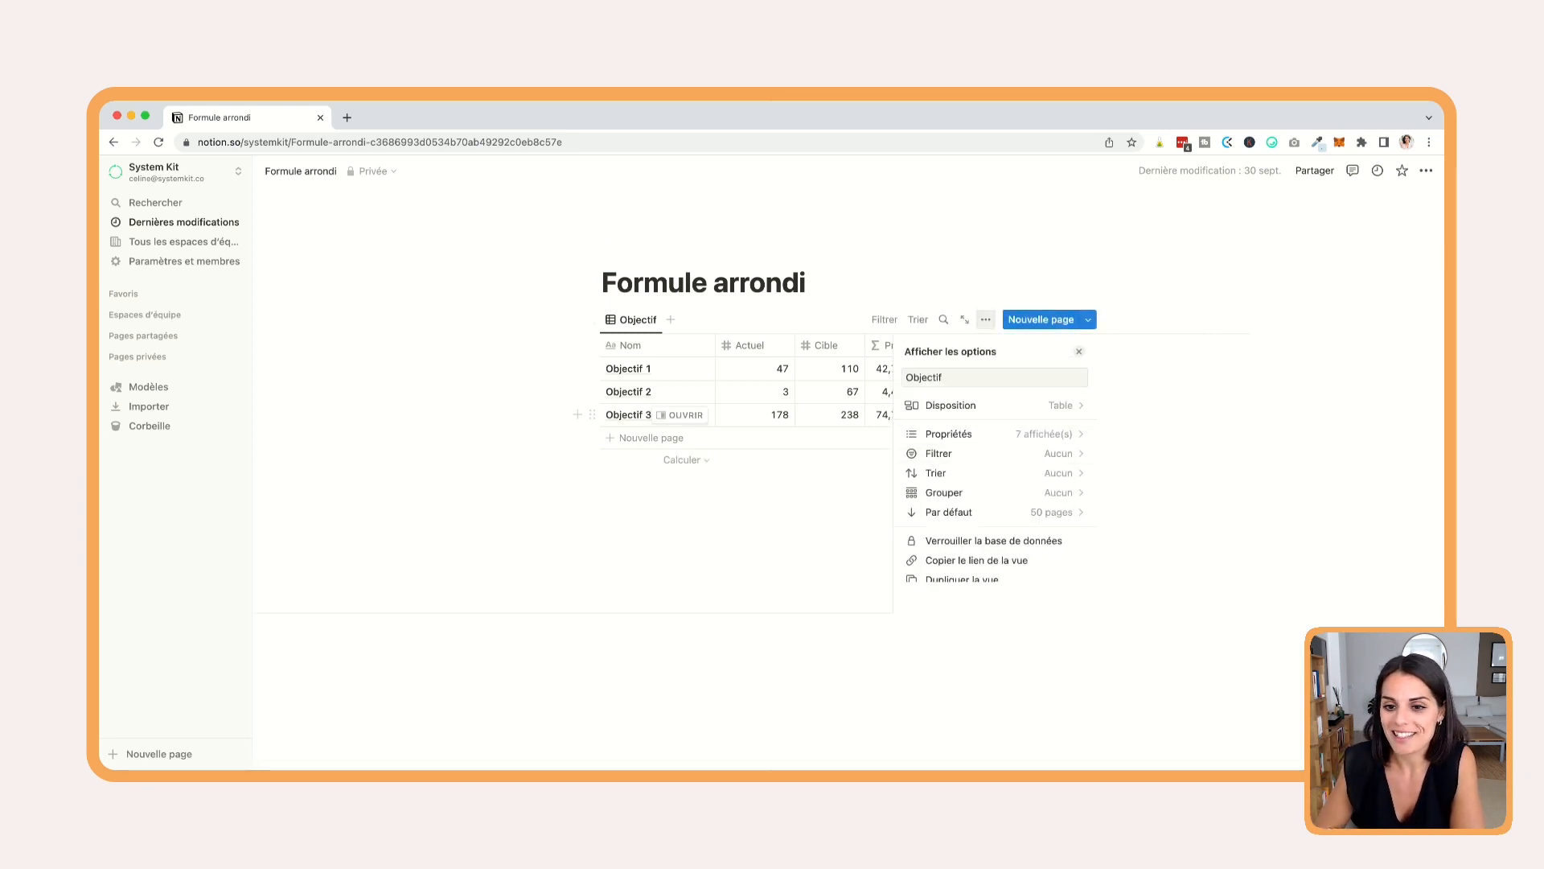
click(957, 433)
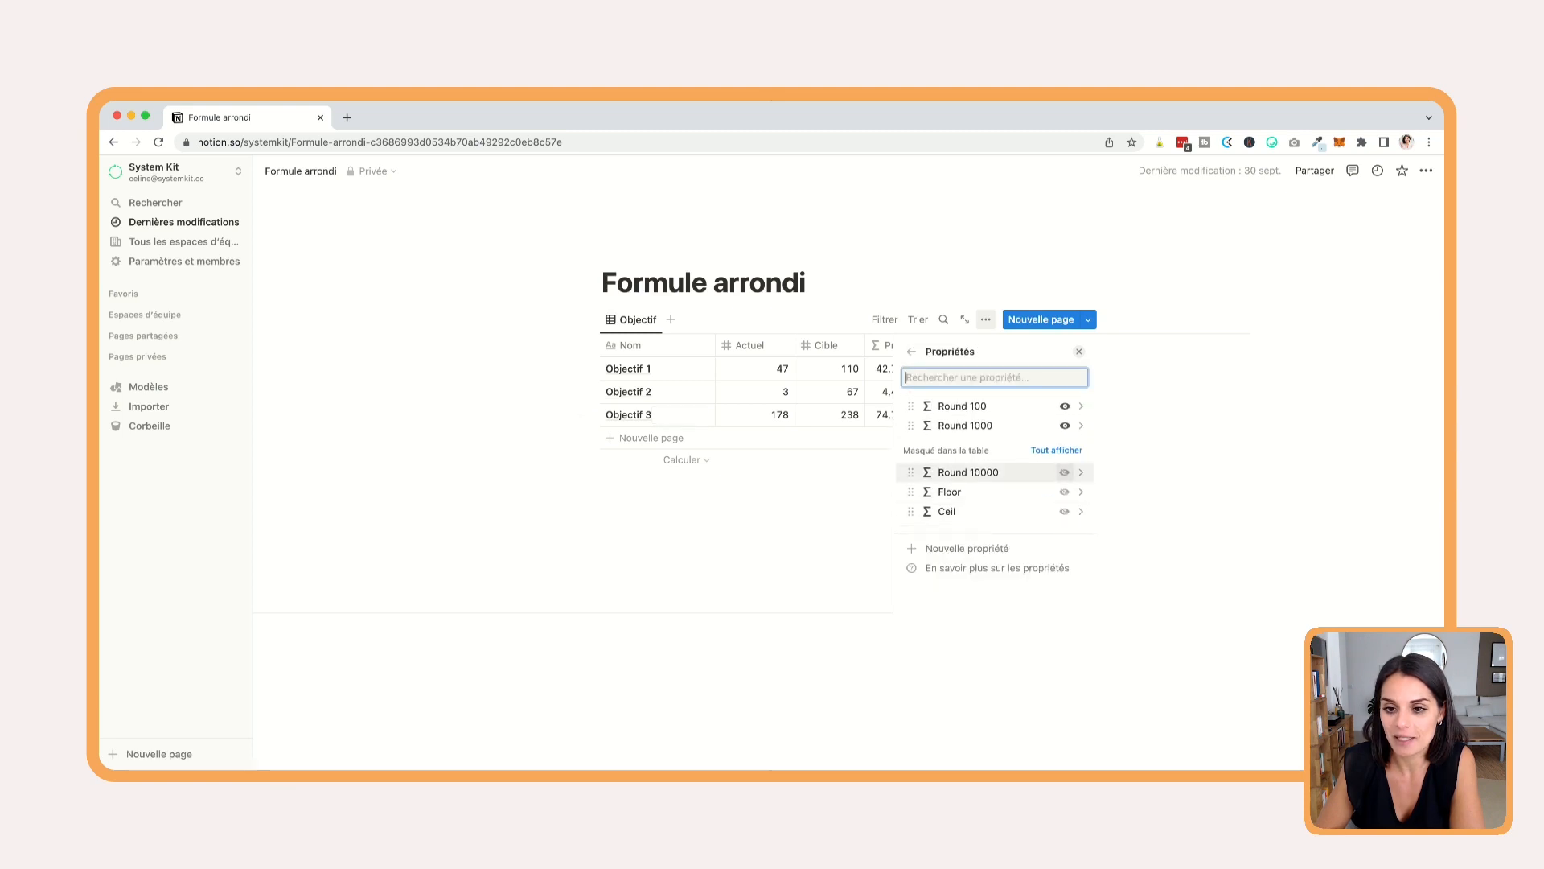
click(1064, 472)
key(Escape)
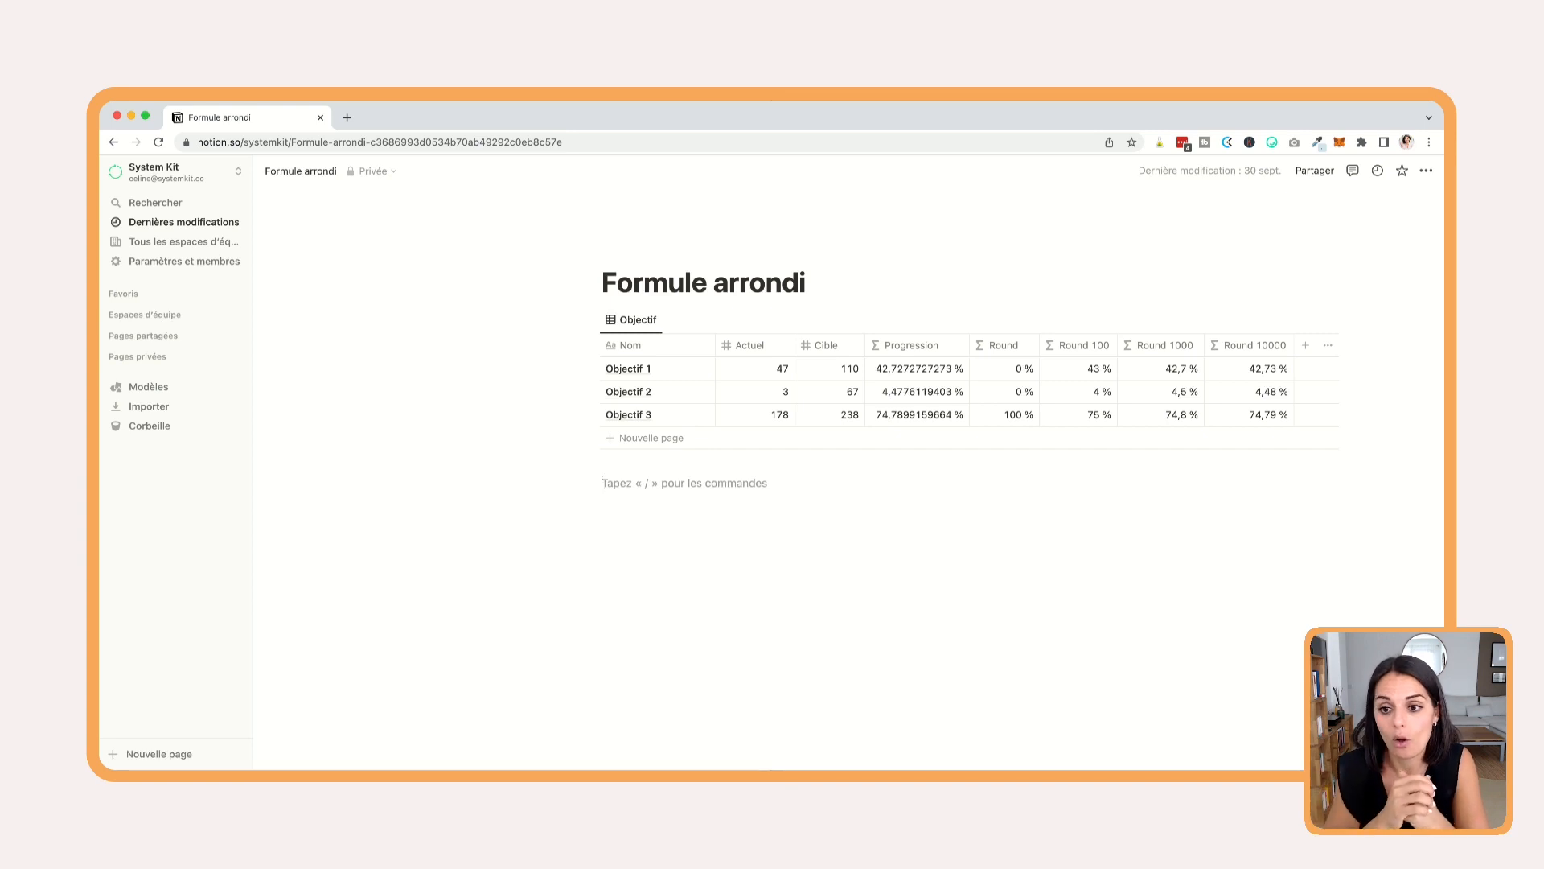
Review the Round 100 formula and switch that column's number format to Nombre and back to Pourcentage.
click(1078, 391)
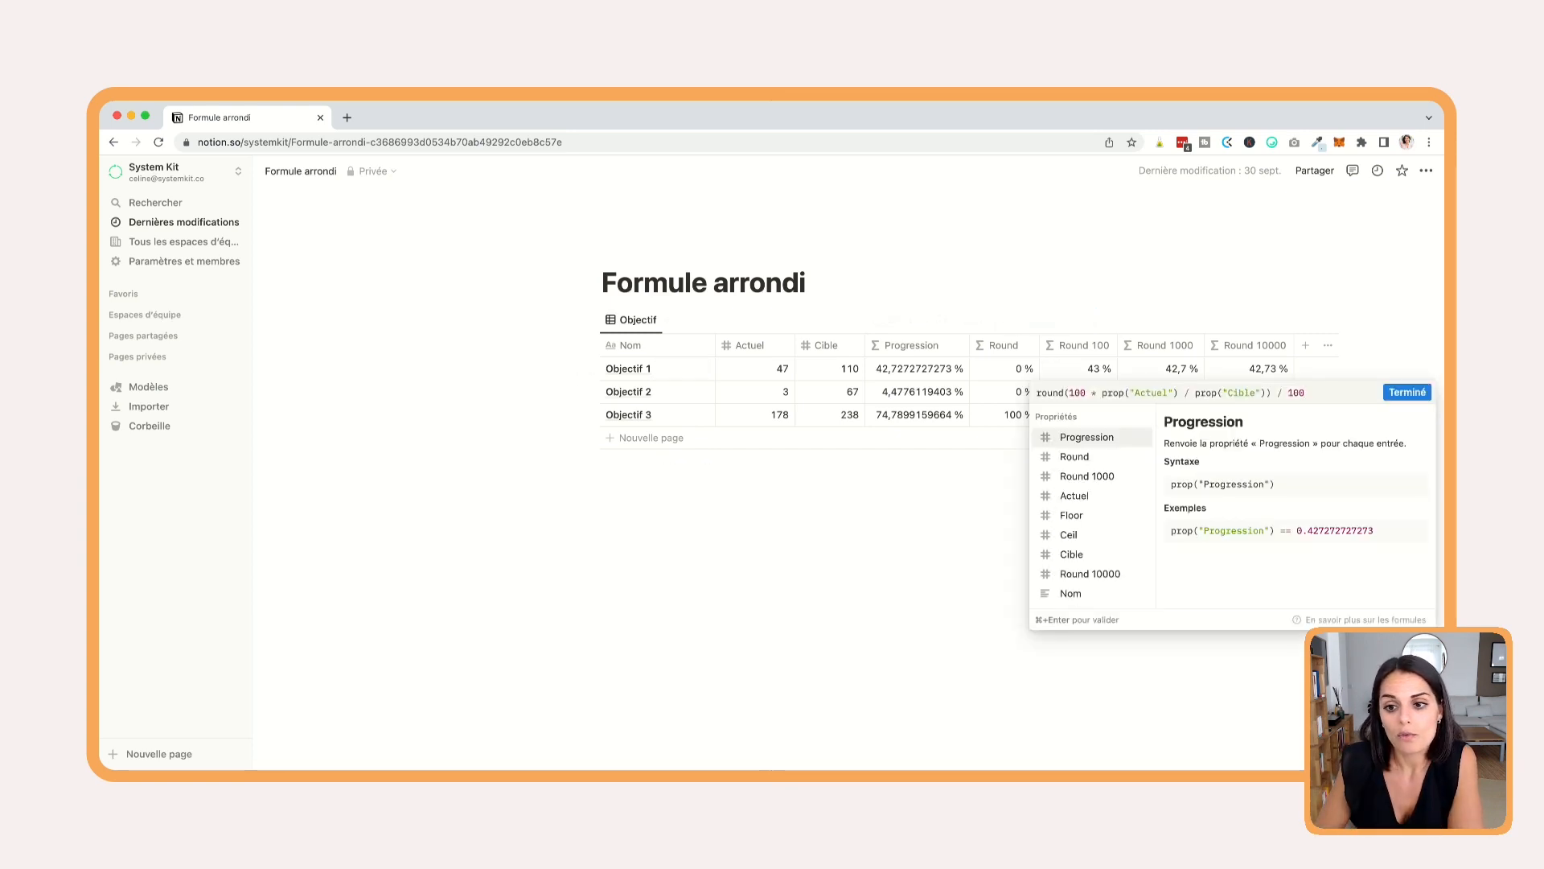
click(1408, 392)
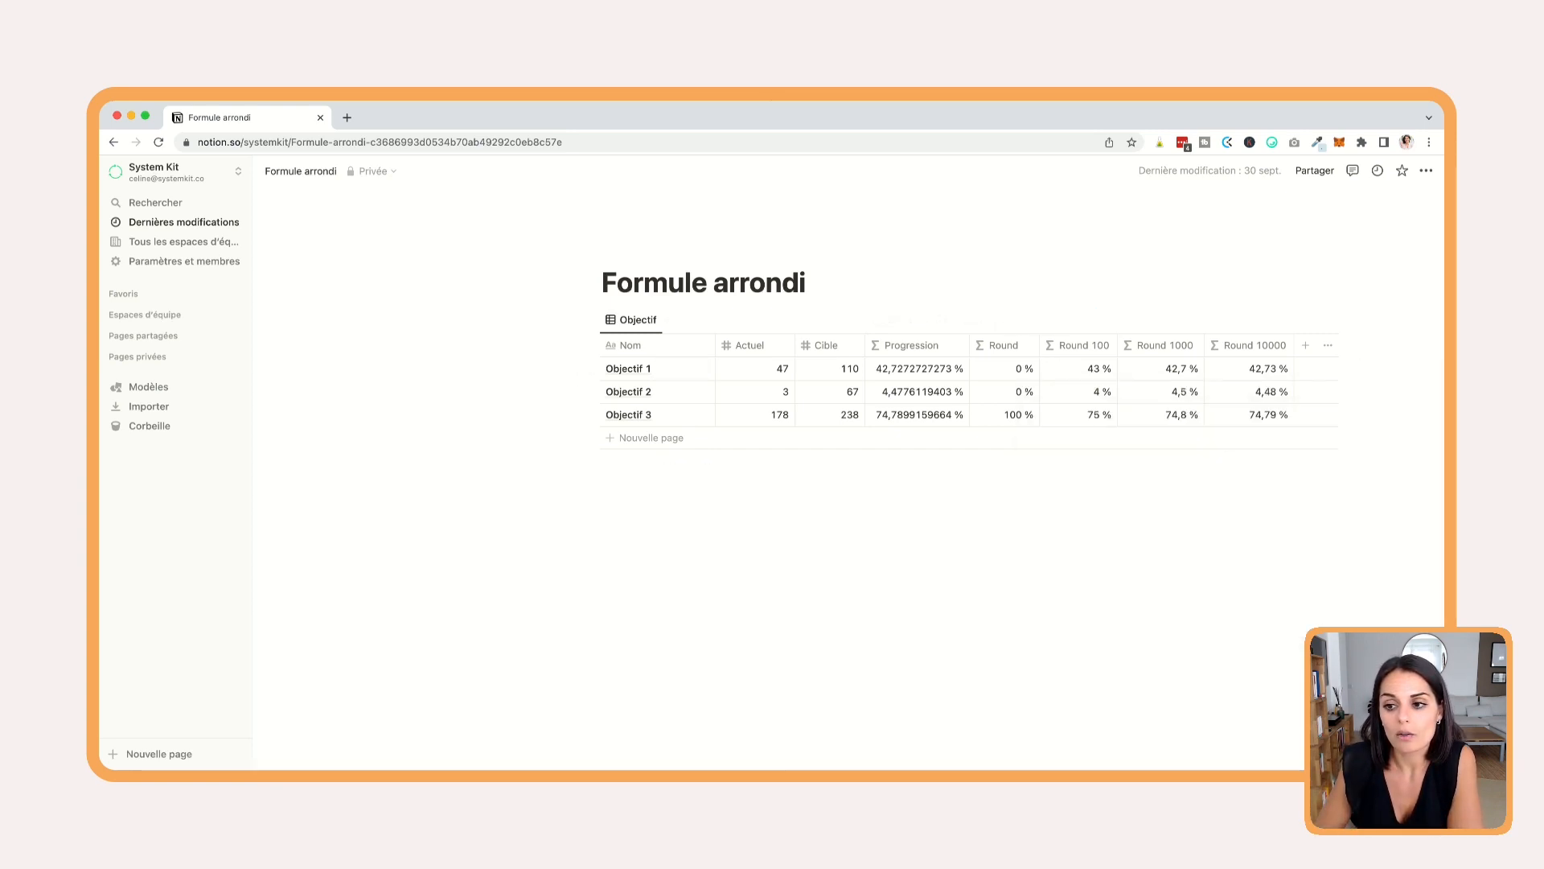
click(1051, 368)
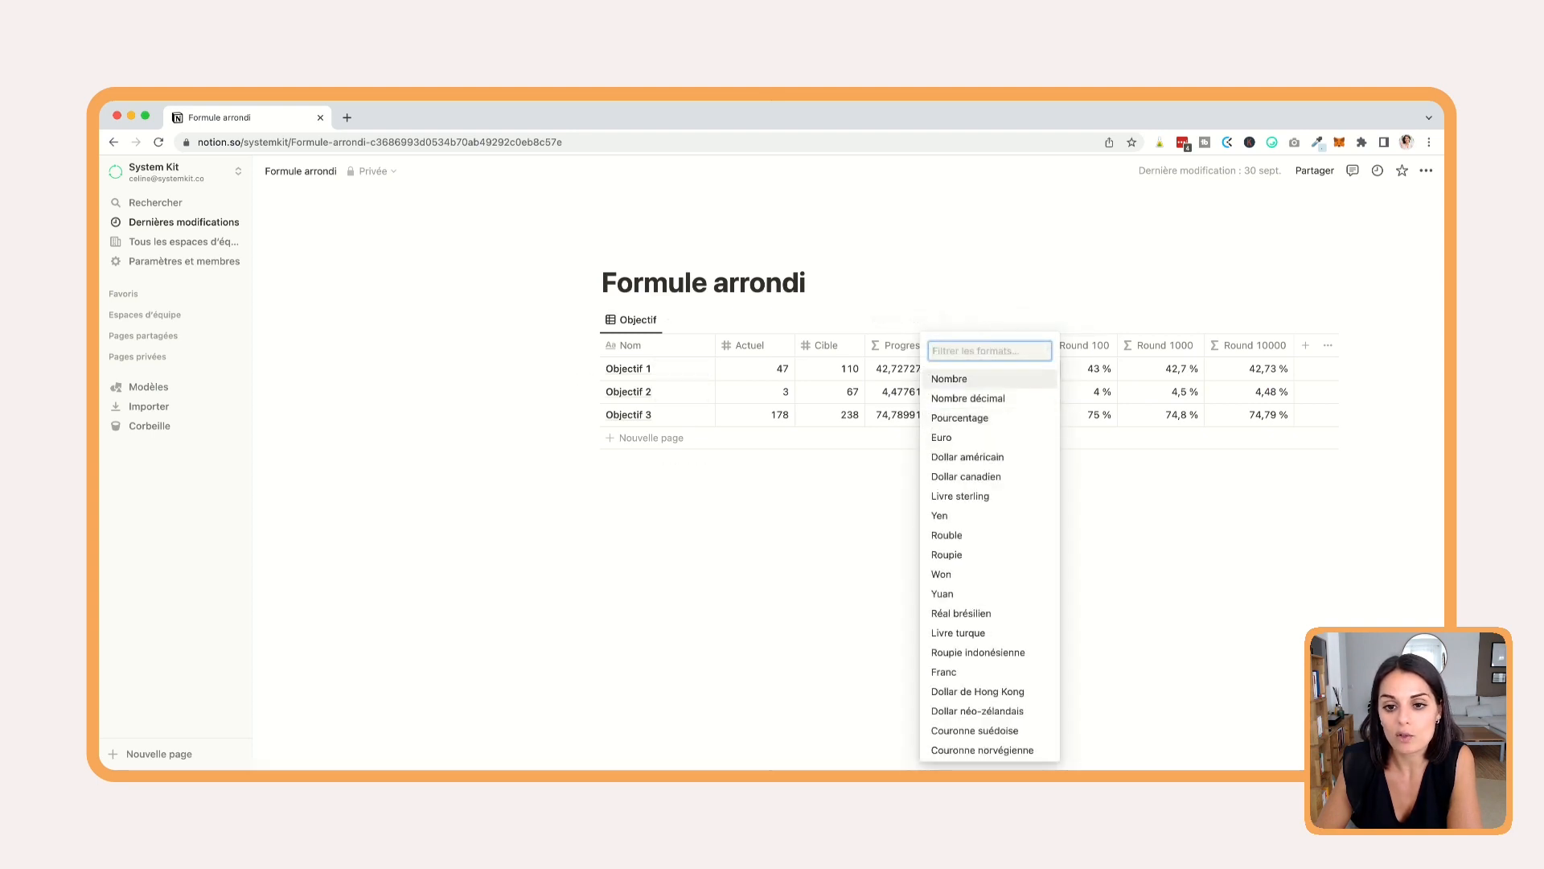
click(954, 378)
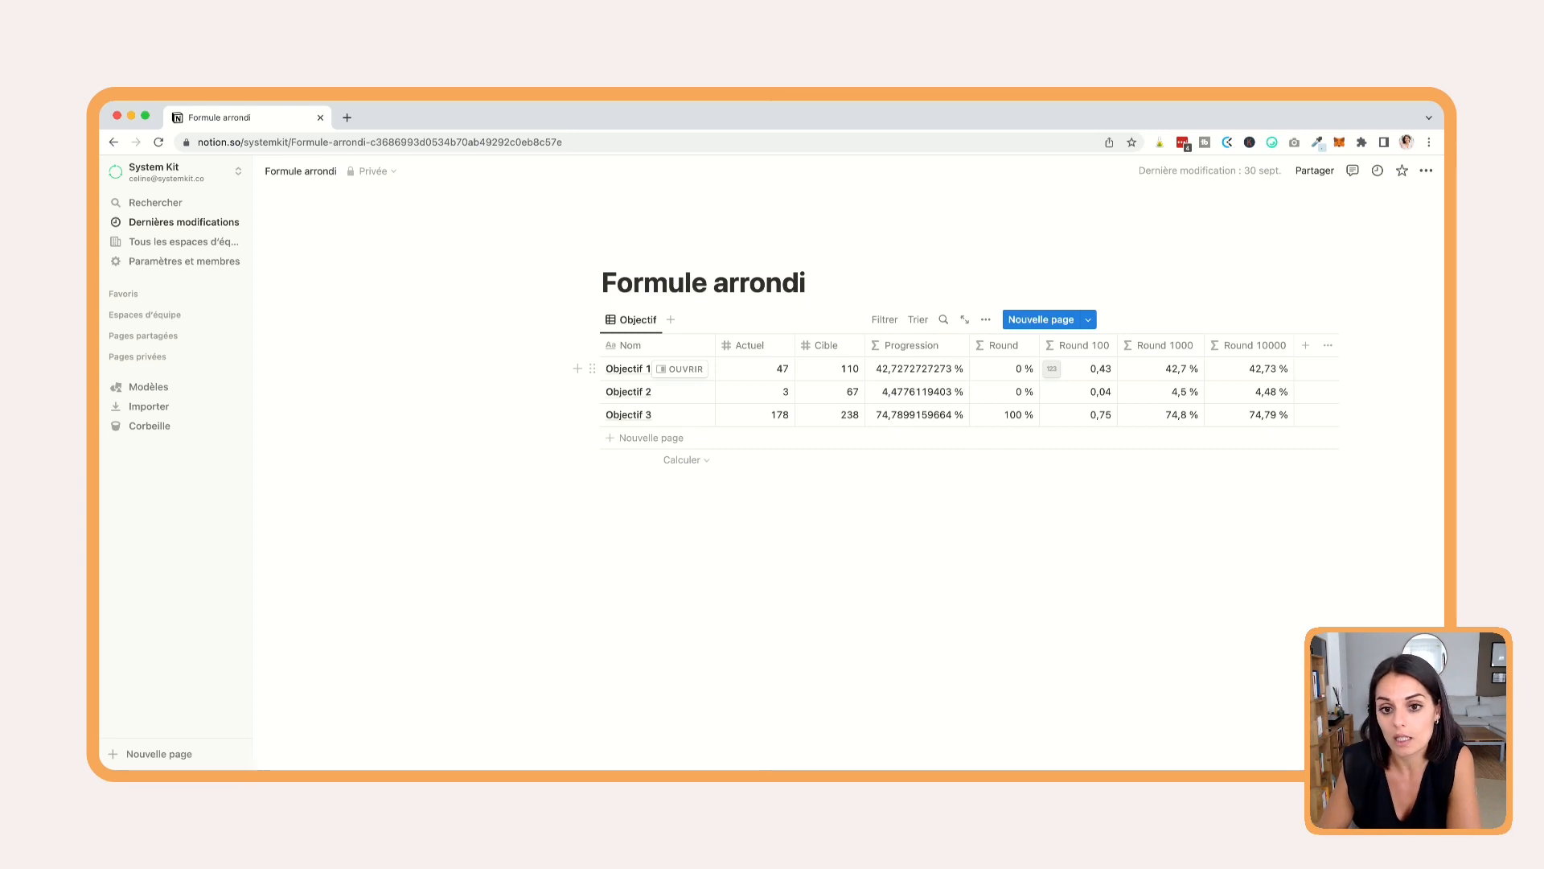
click(1051, 368)
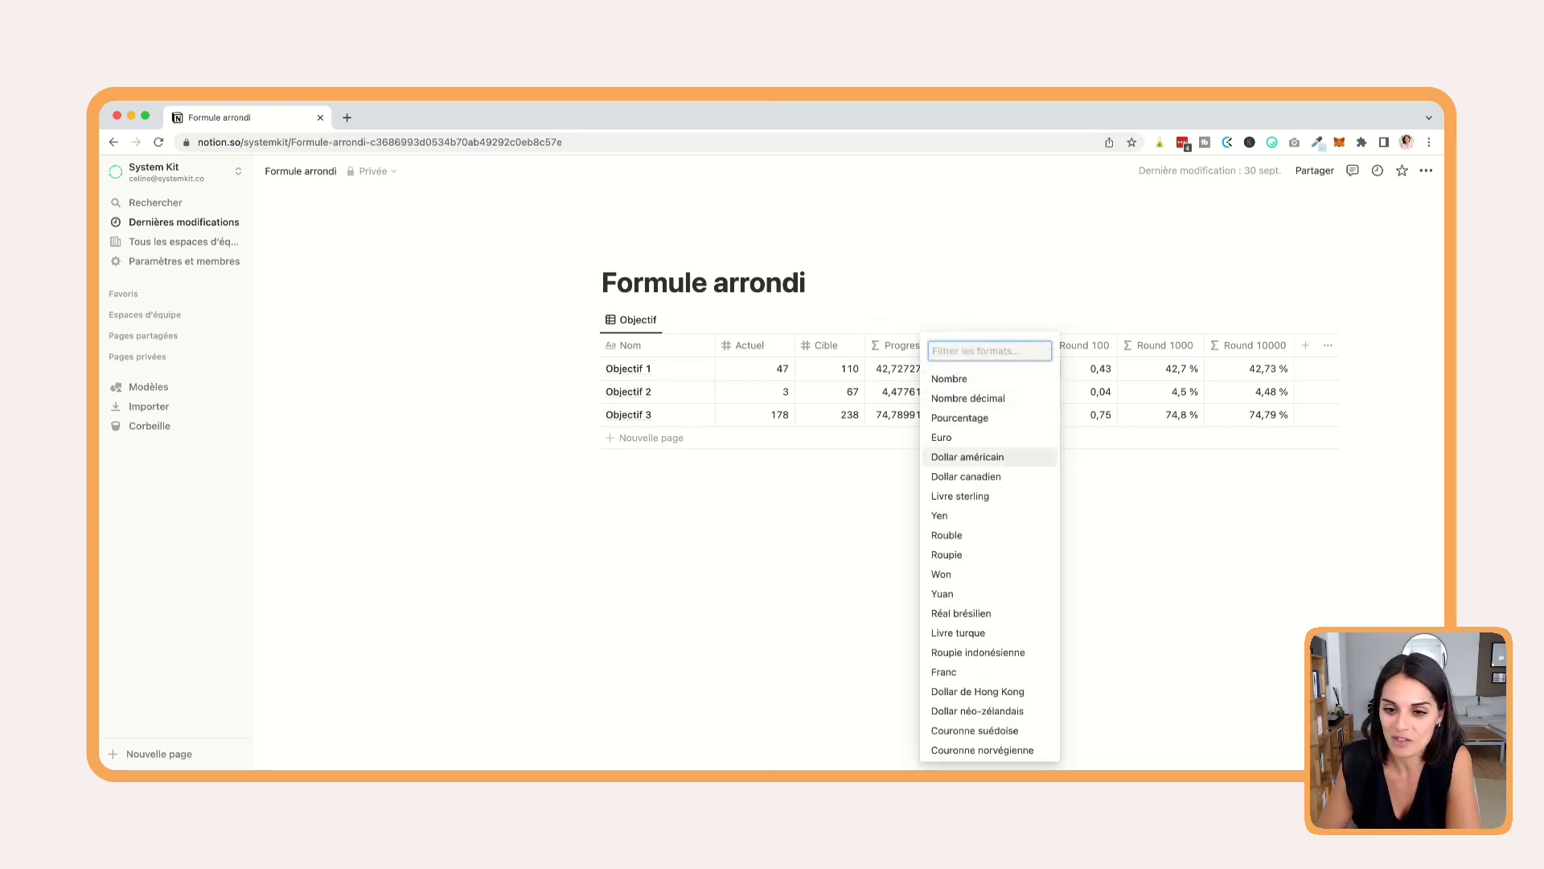
key(Up)
key(Up)
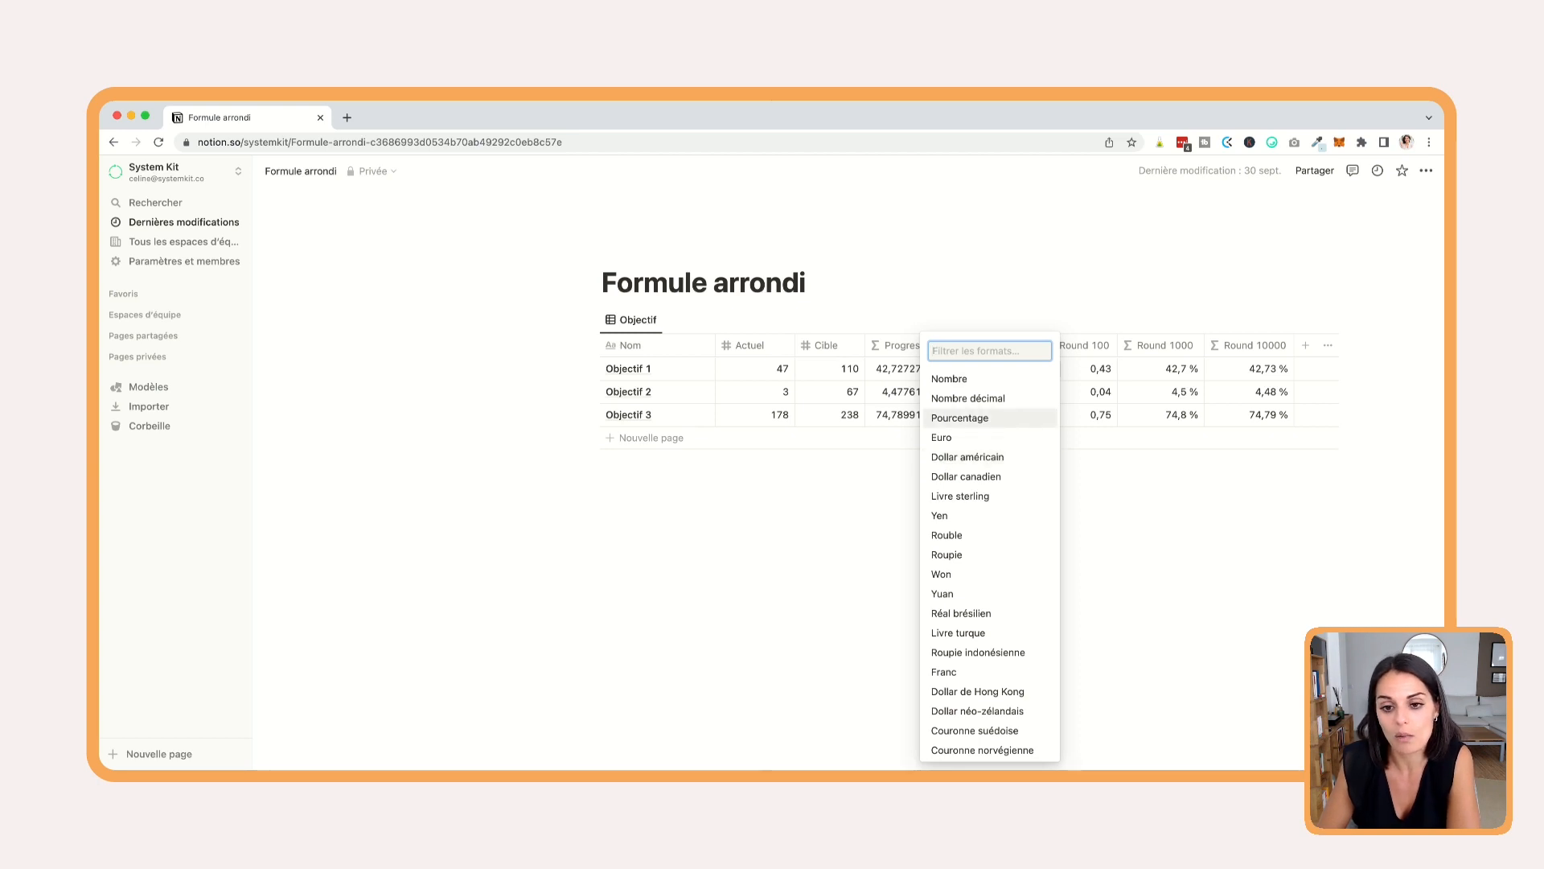
key(Return)
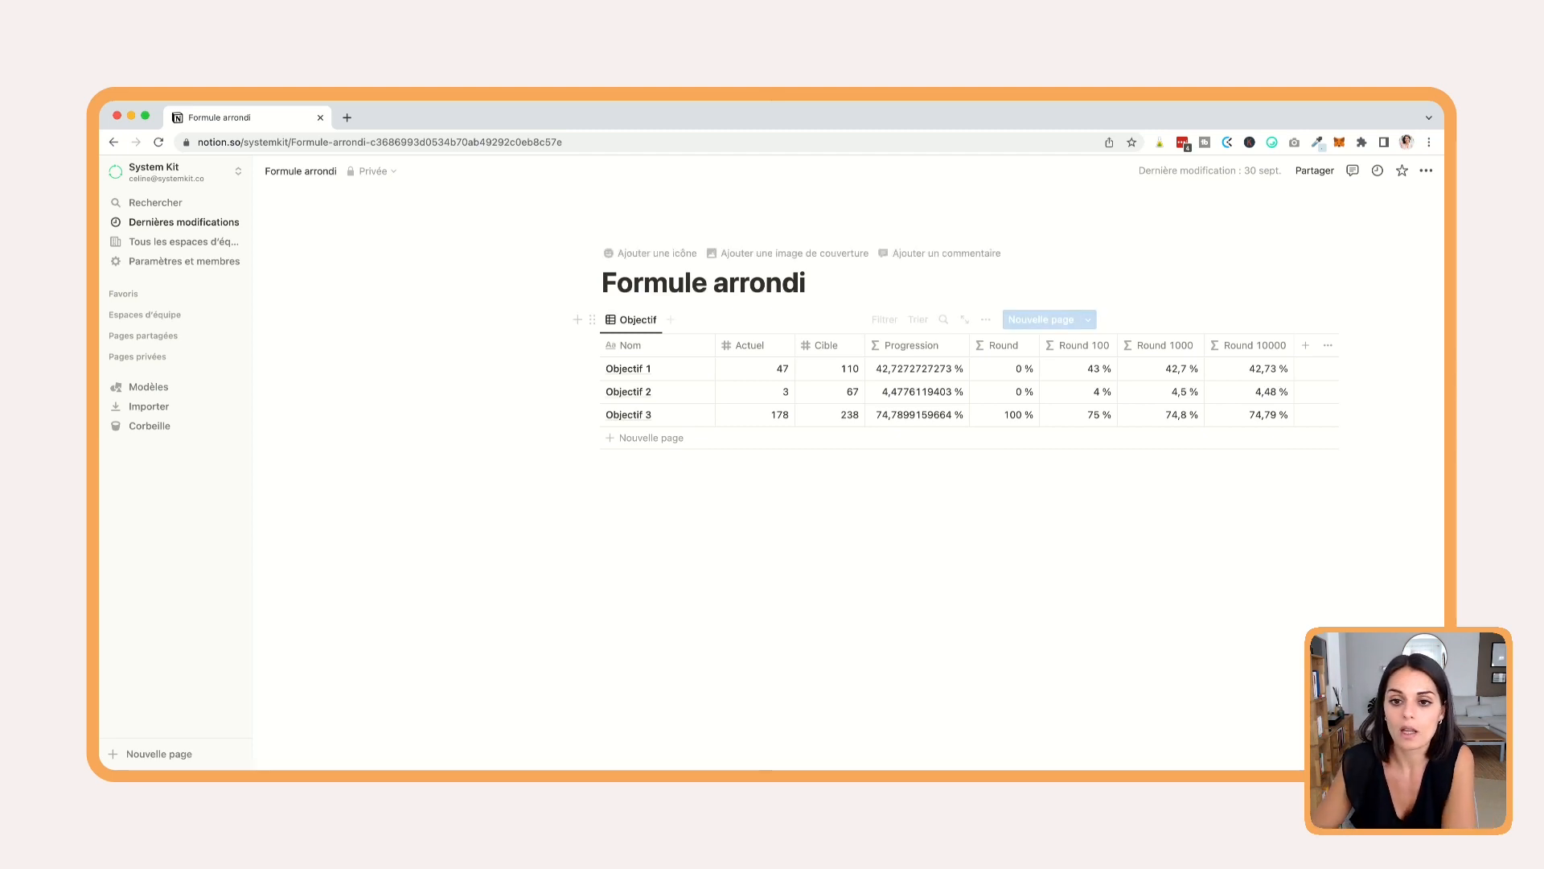
Show the hidden Floor and Ceil properties in the Objectif table and bring their columns into view.
click(985, 319)
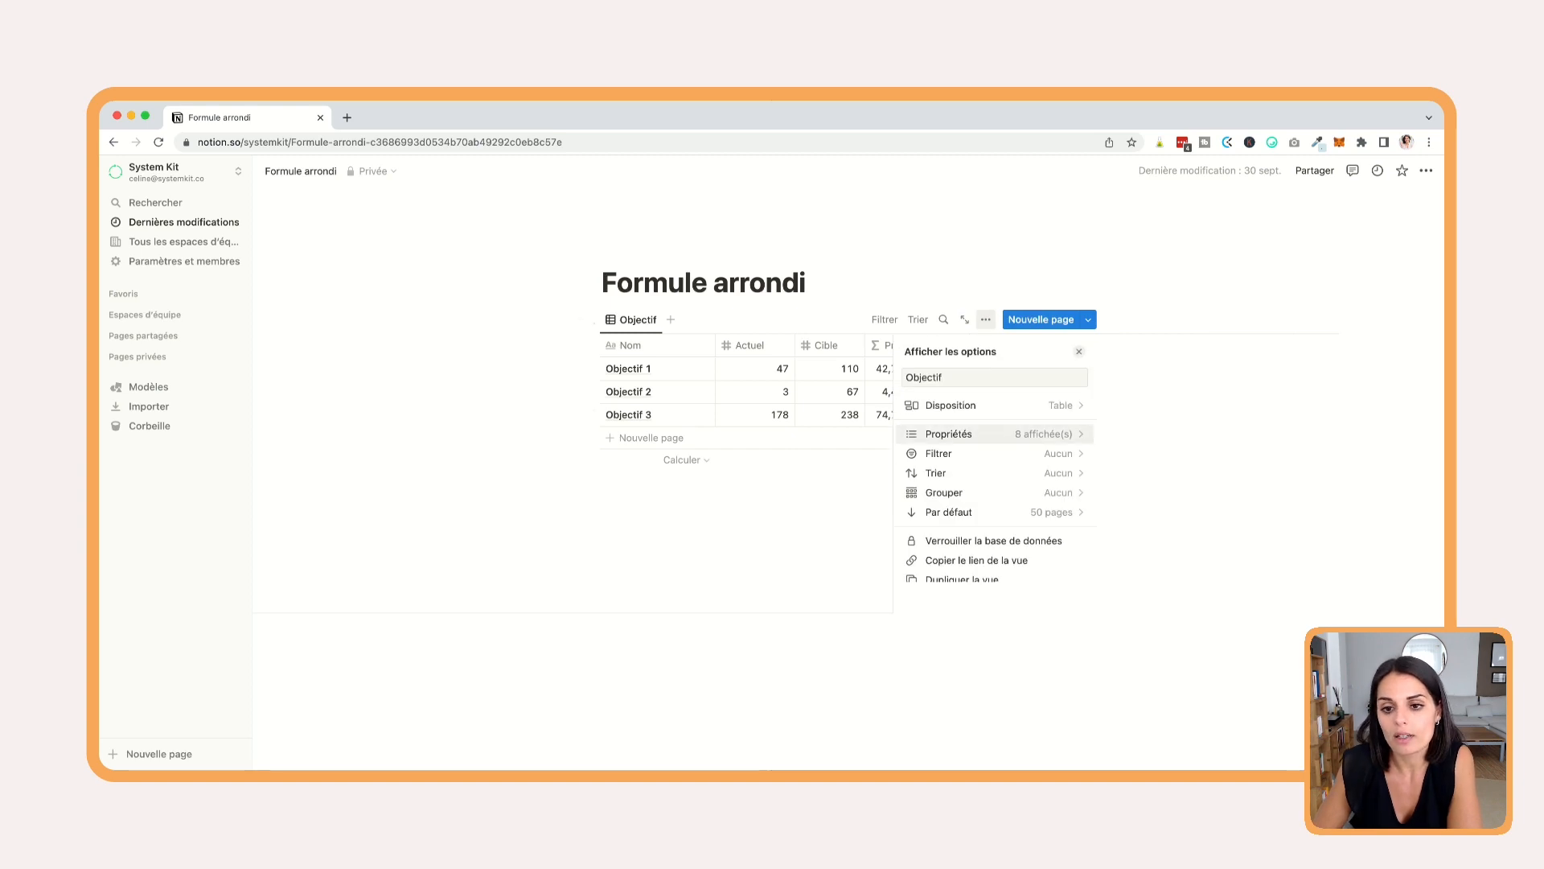
click(949, 434)
scroll(990, 506, down, 3)
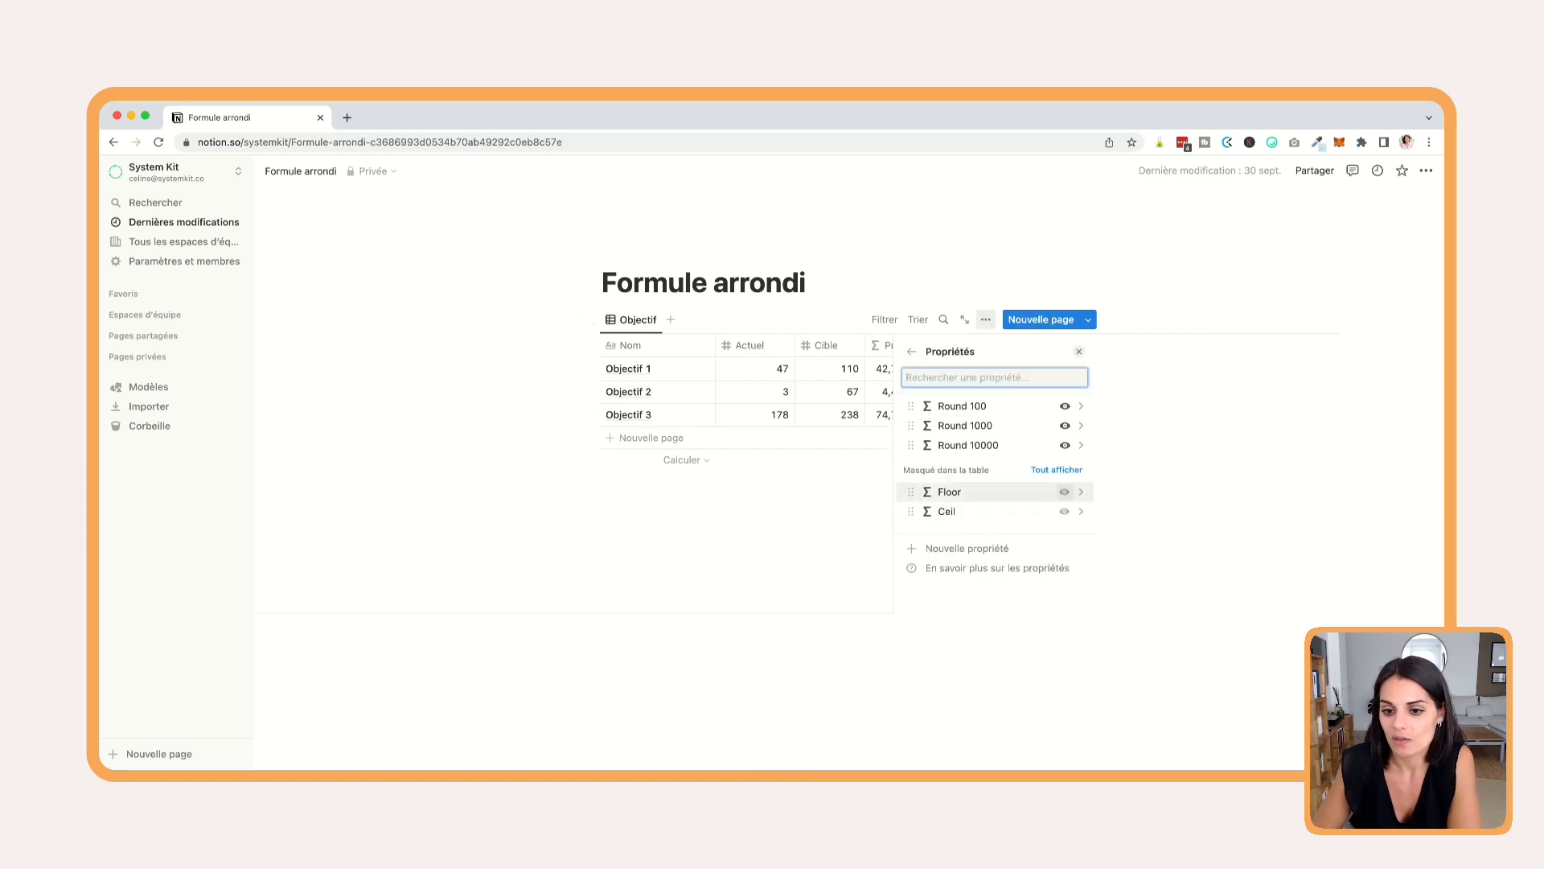
click(1065, 491)
click(1064, 512)
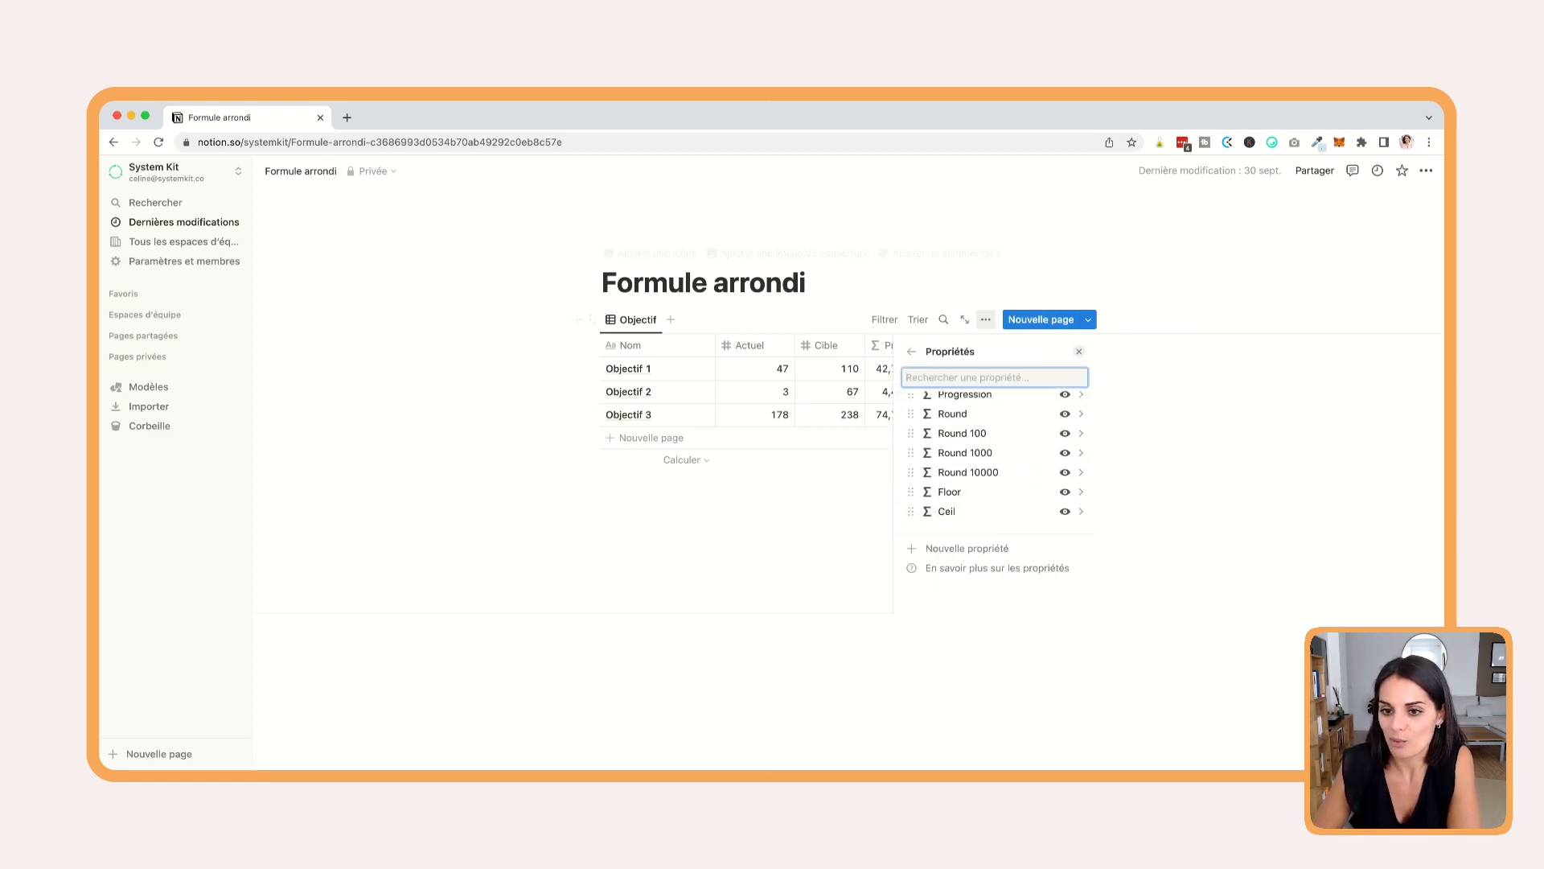
click(1142, 278)
scroll(1150, 416, right, 2)
scroll(1182, 414, right, 1)
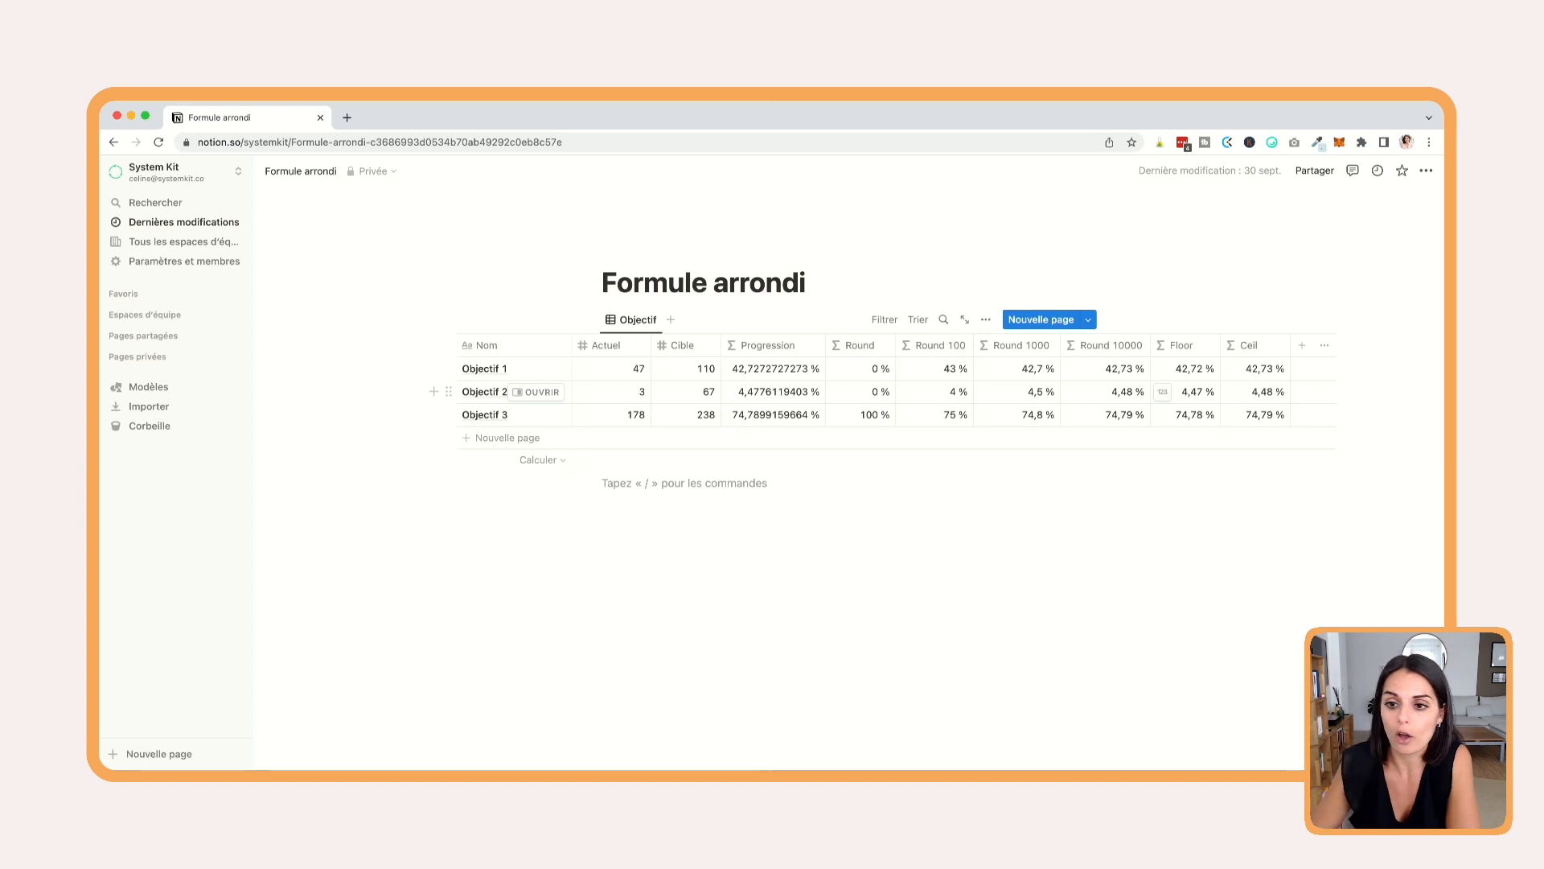
Open the Floor formula of Objectif 1 and highlight its floor function to examine it.
click(1186, 369)
click(1186, 369)
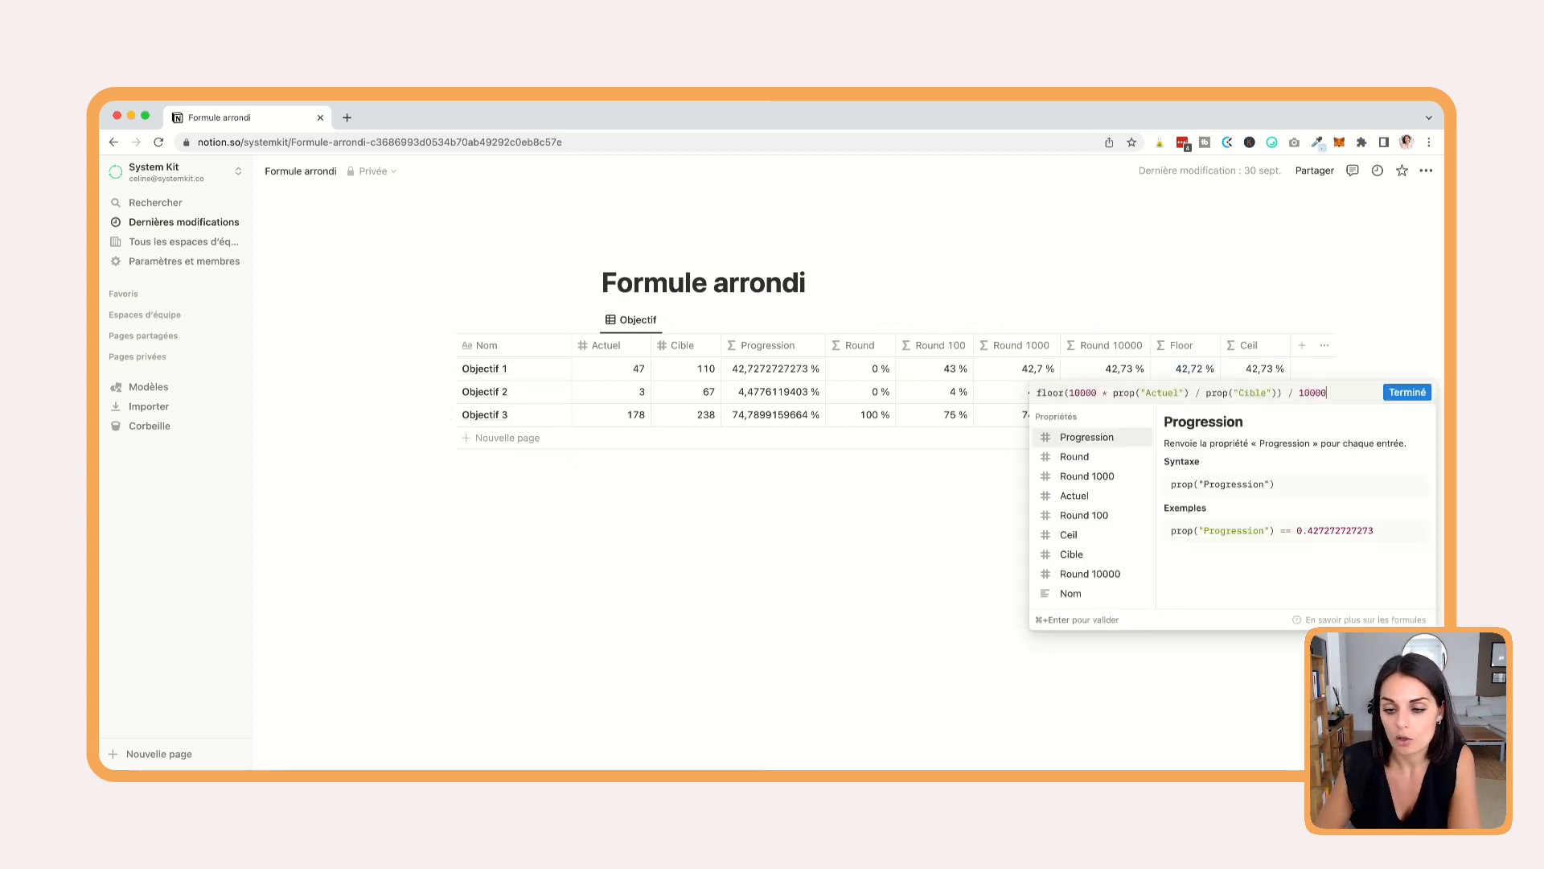
drag(1037, 393, 1064, 393)
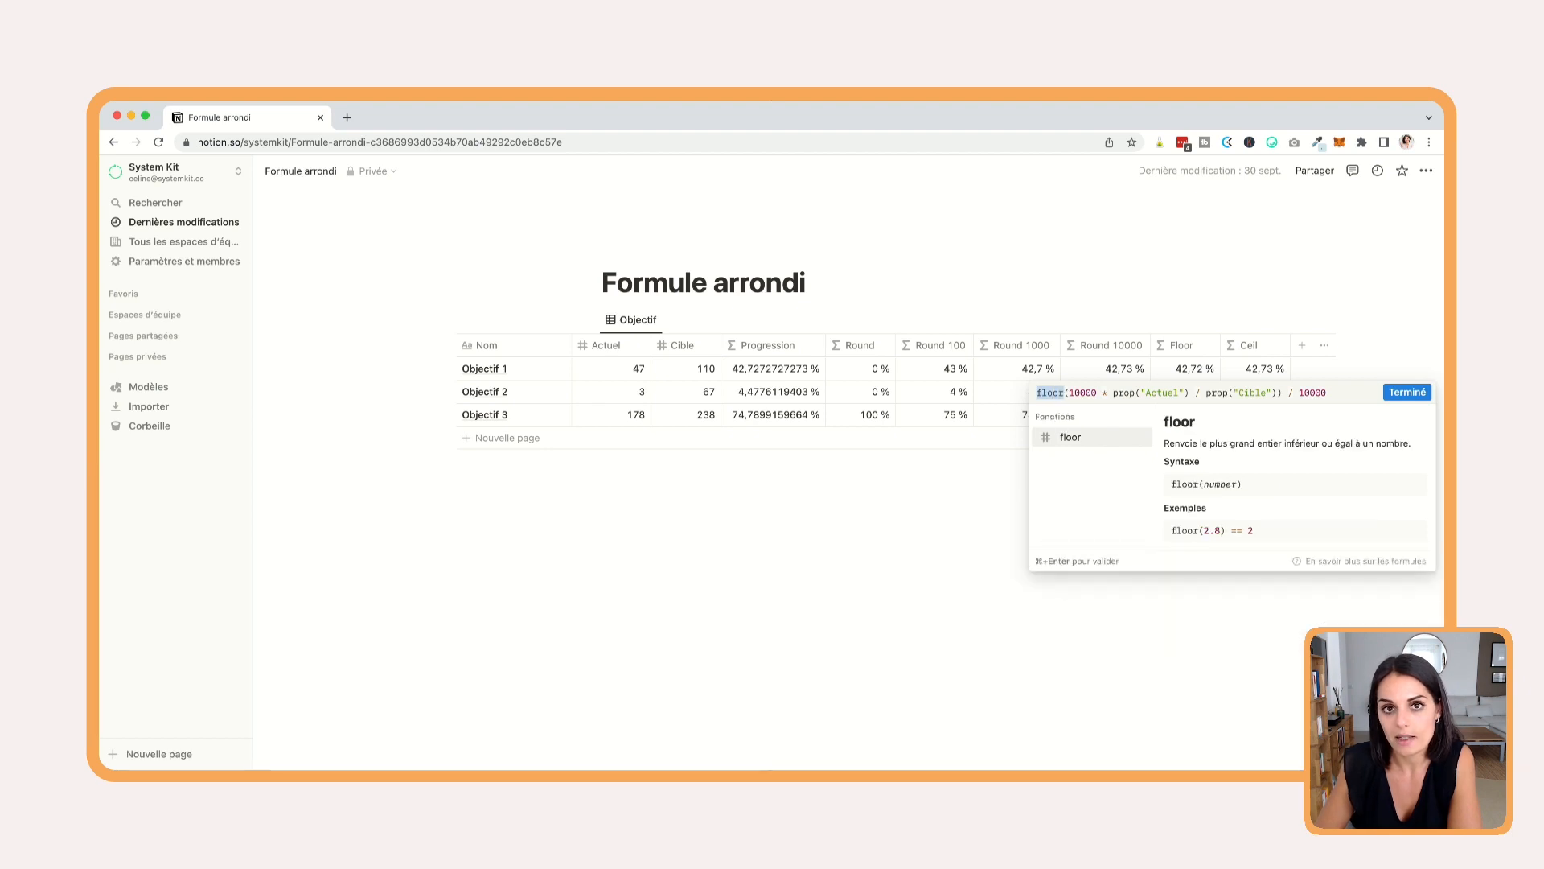
key(super+Return)
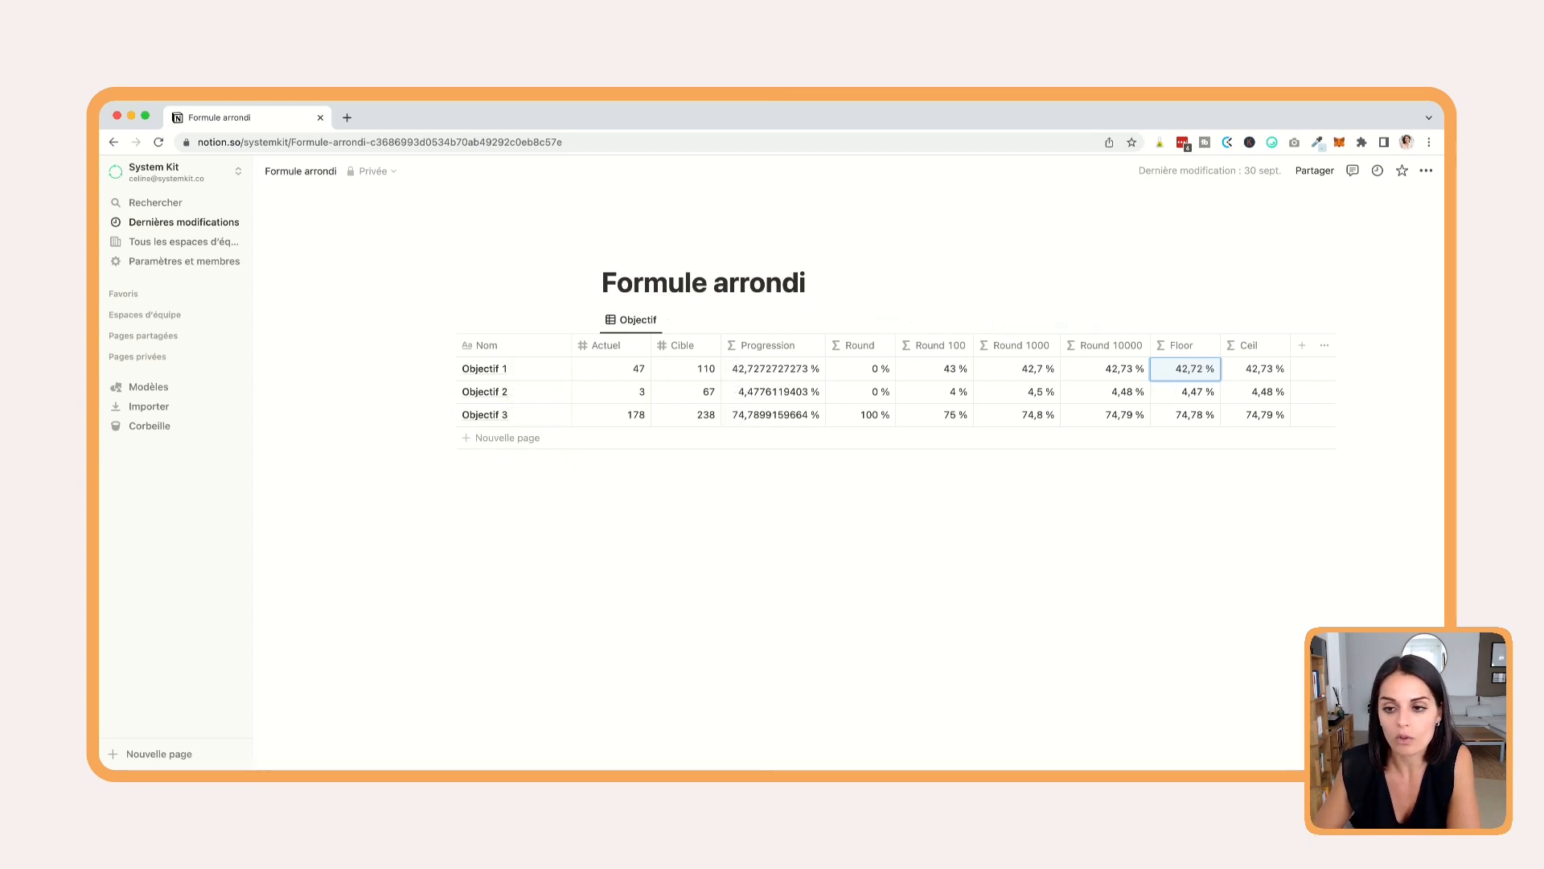
Open the Ceil formula of Objectif 1 and highlight its ceil function to examine it.
key(Right)
key(Return)
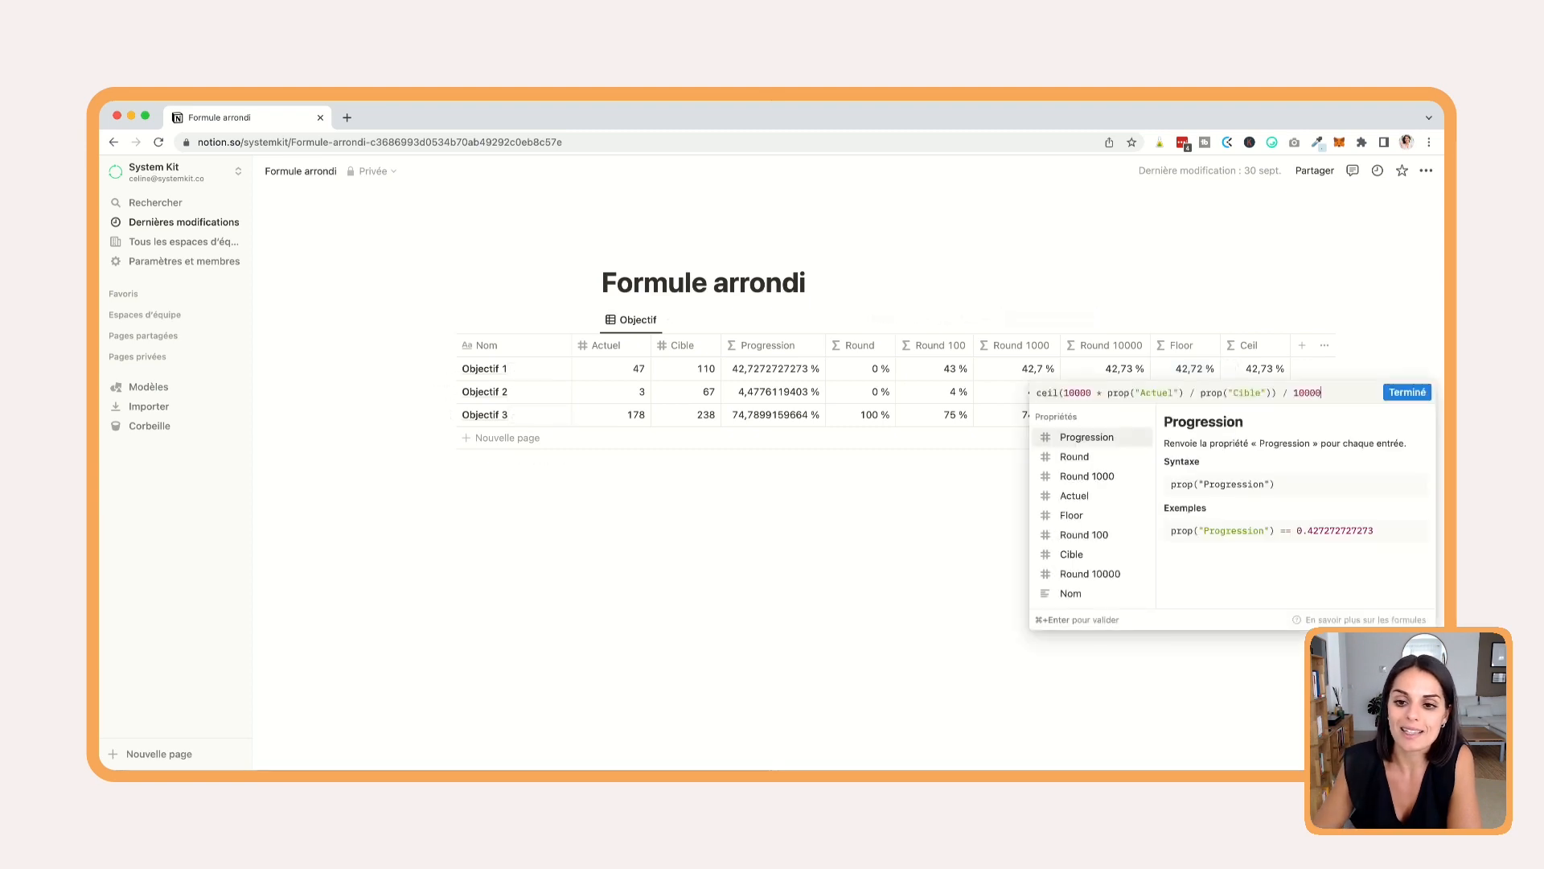
key(shift+Left)
key(shift+Left)
key(shift+Left)
key(shift+Left)
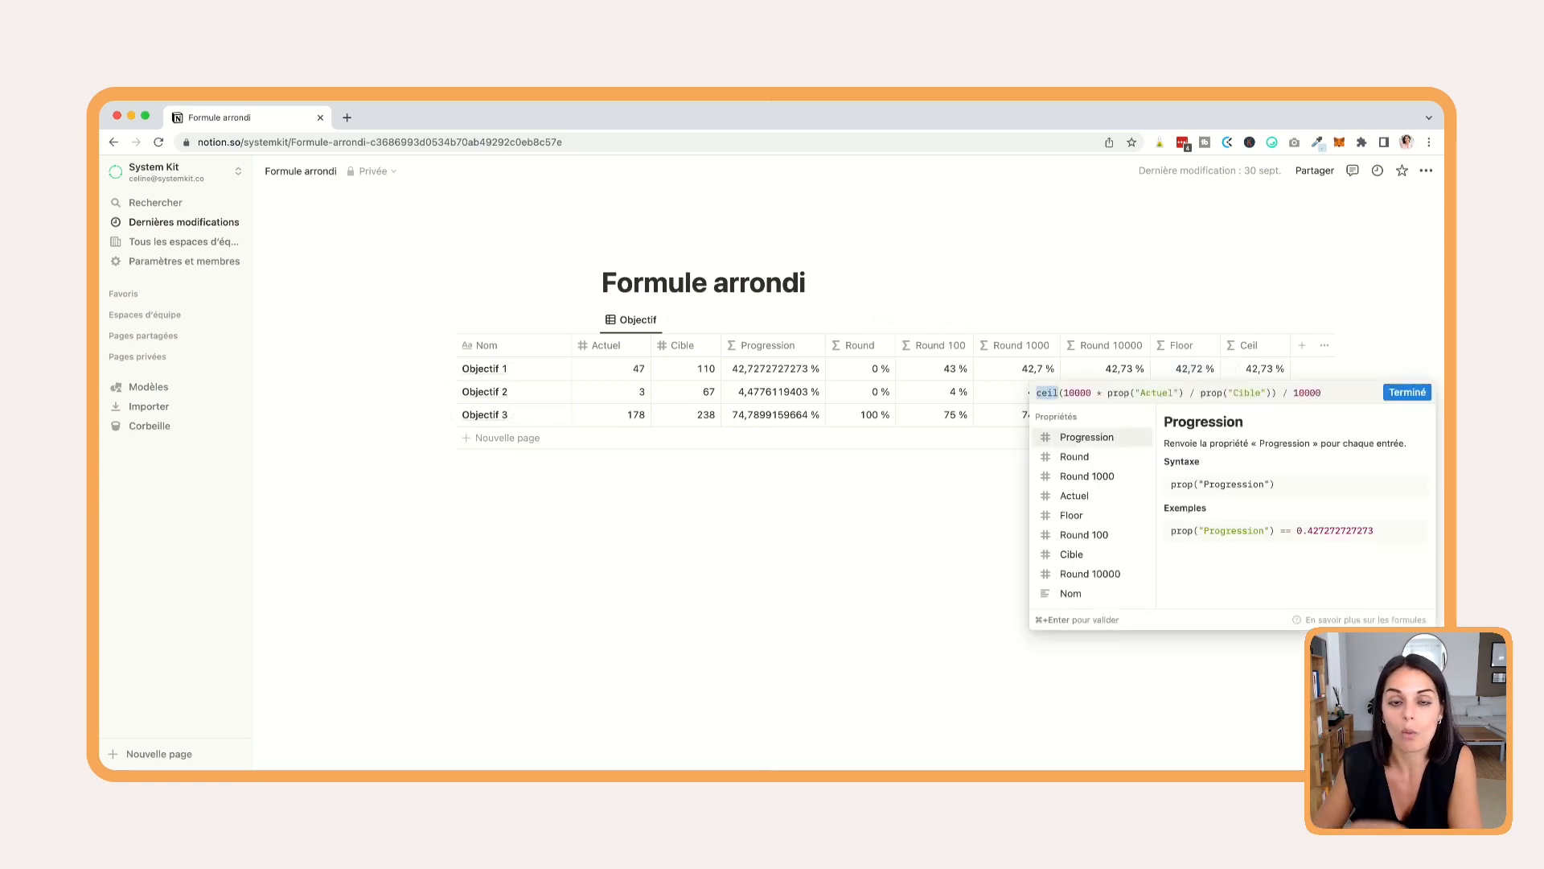
key(super+Return)
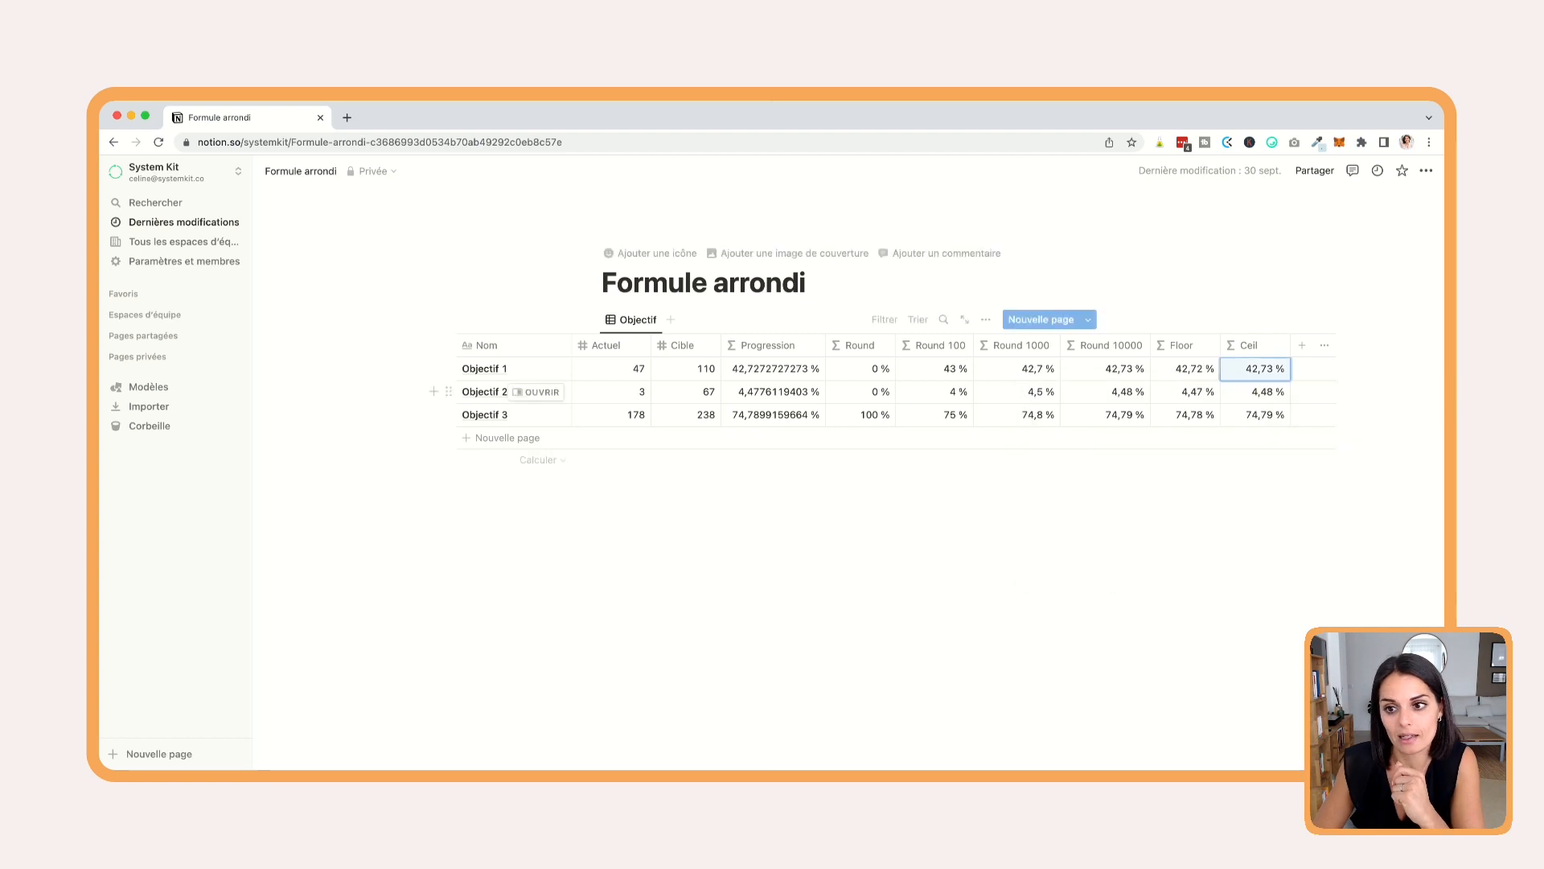